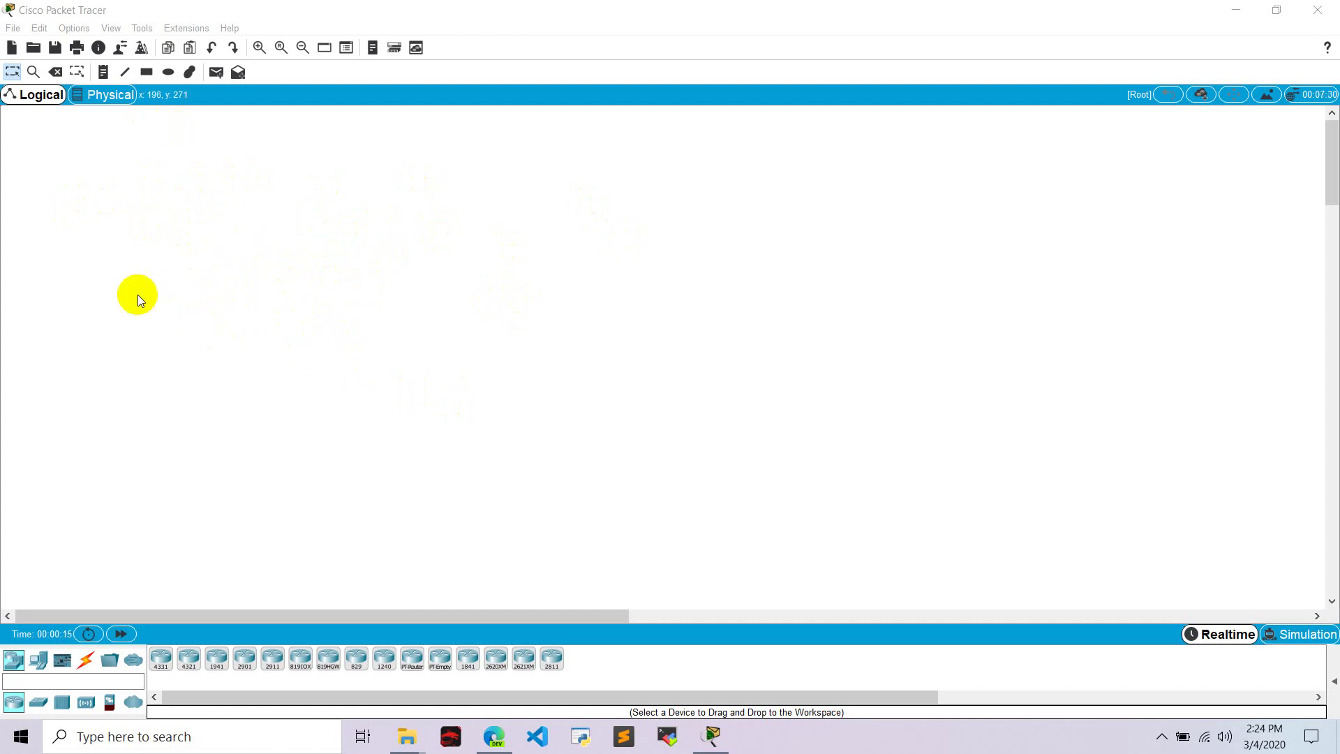
Step: Place a Laptop and a PC from the end-device palette onto the workspace
click(38, 660)
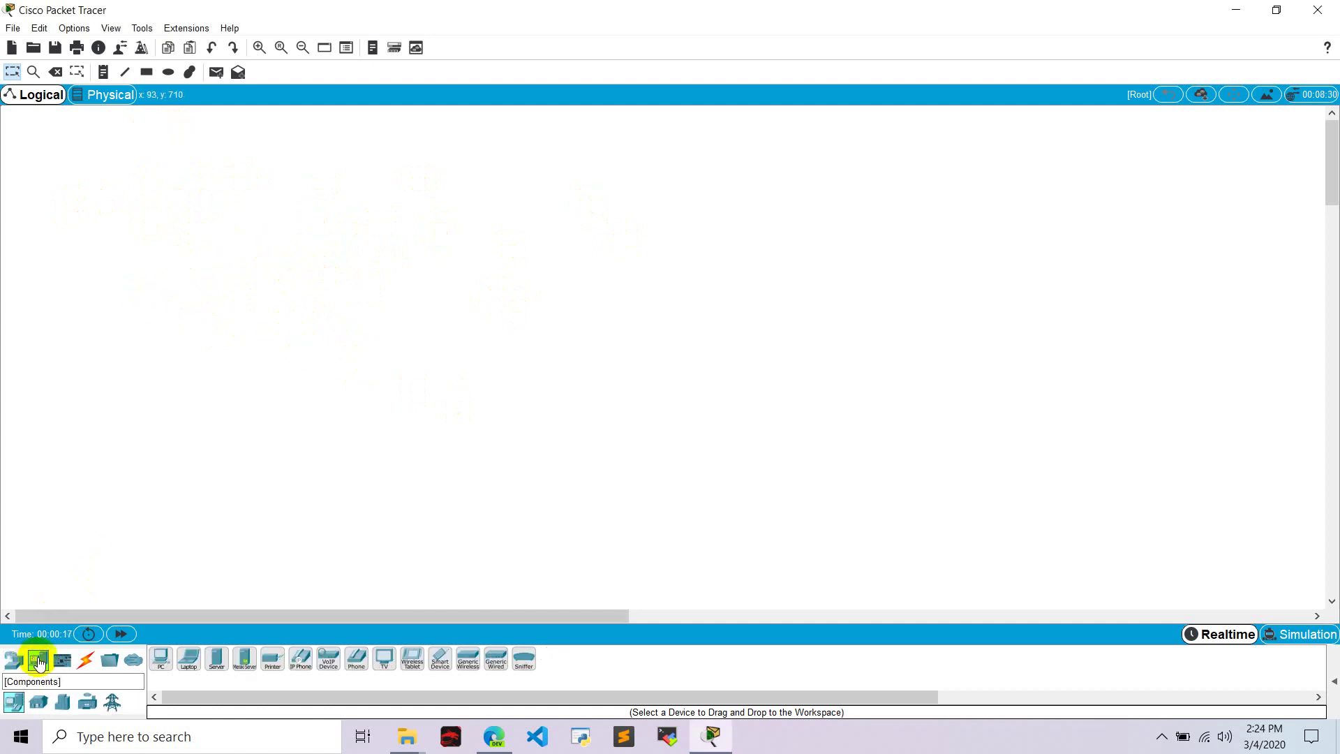
drag(188, 660, 229, 435)
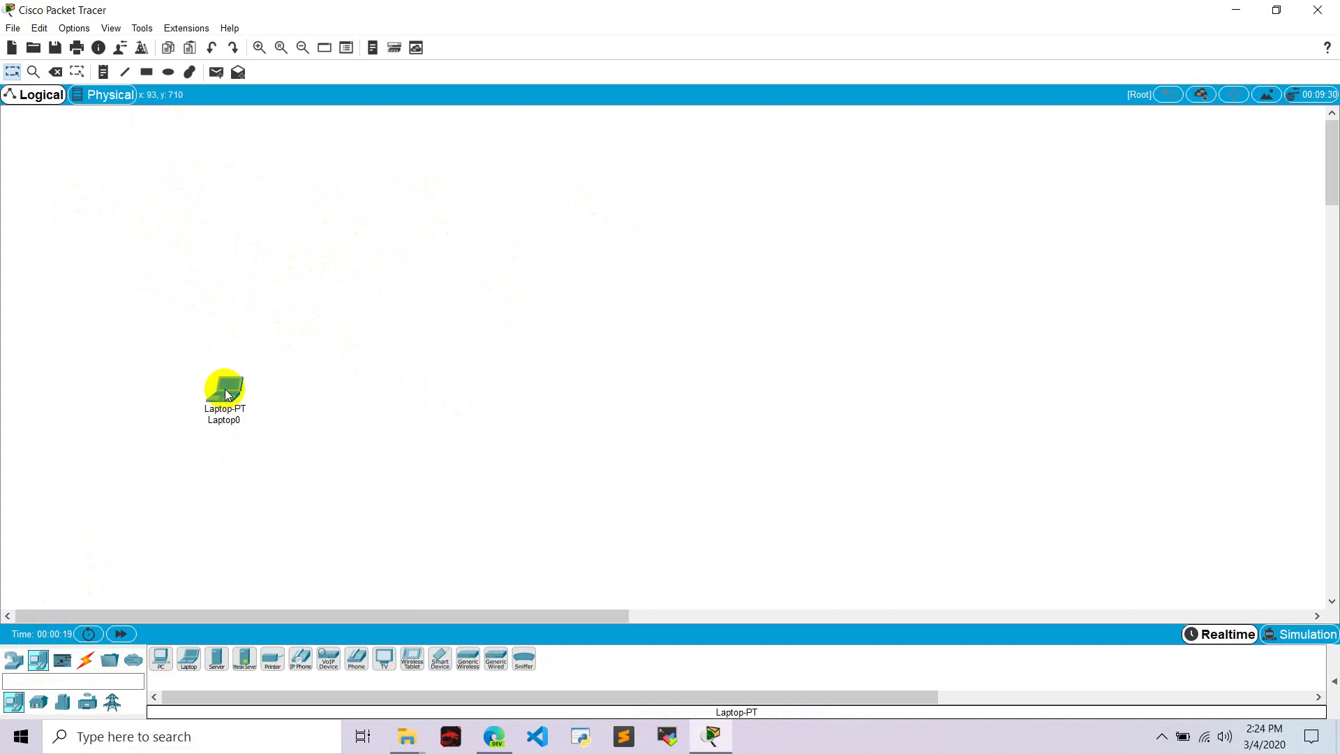
click(167, 666)
drag(161, 664, 425, 451)
click(14, 702)
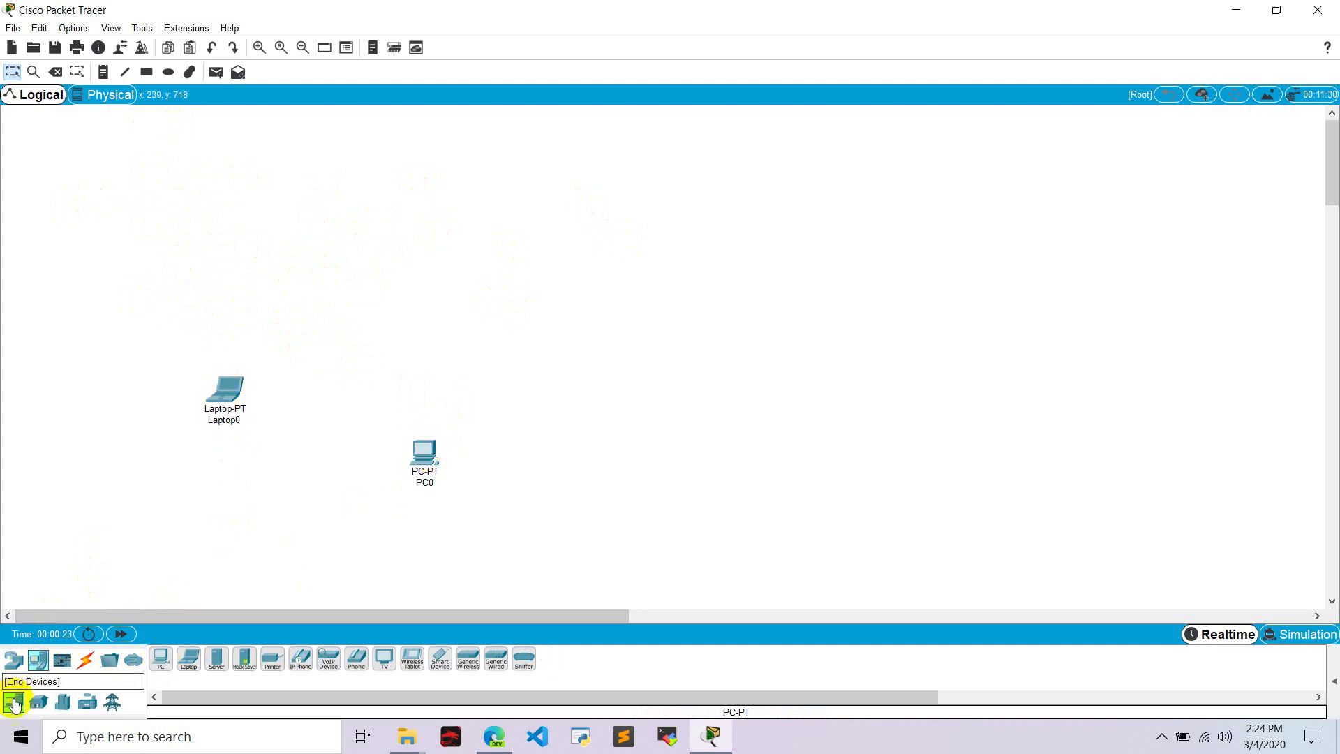
Step: Add a 2960 switch and arrange Laptop0 and PC0 below Switch0
click(14, 663)
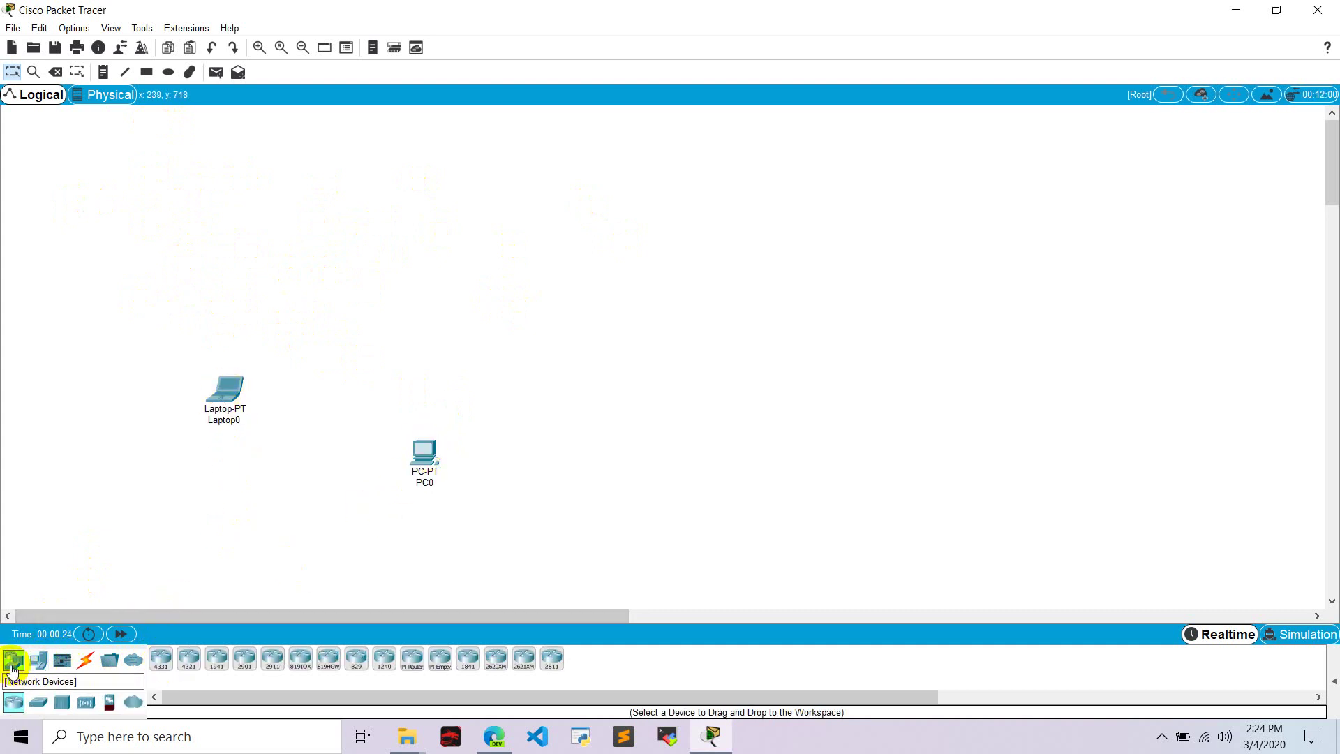
click(39, 703)
drag(161, 659, 467, 318)
drag(422, 464, 526, 541)
drag(226, 401, 337, 528)
drag(466, 302, 441, 365)
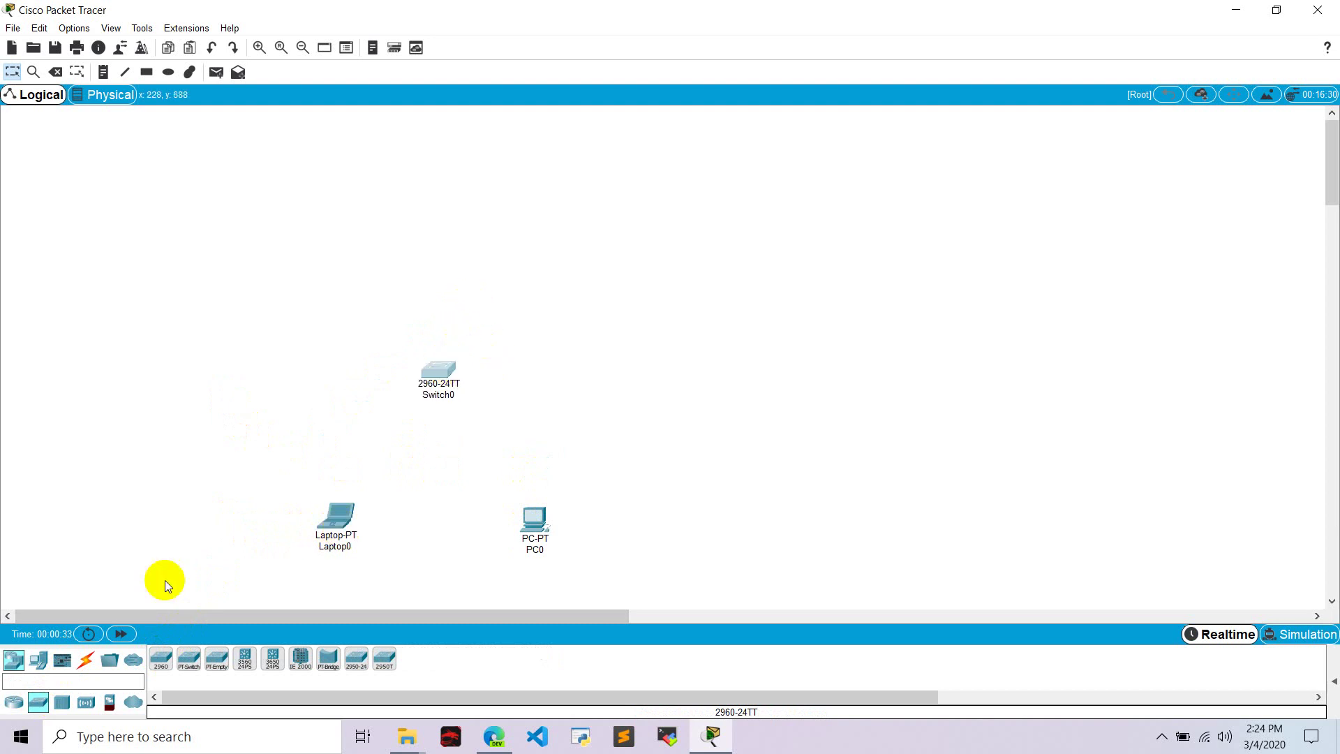
Step: Place a Server above Switch0
click(38, 660)
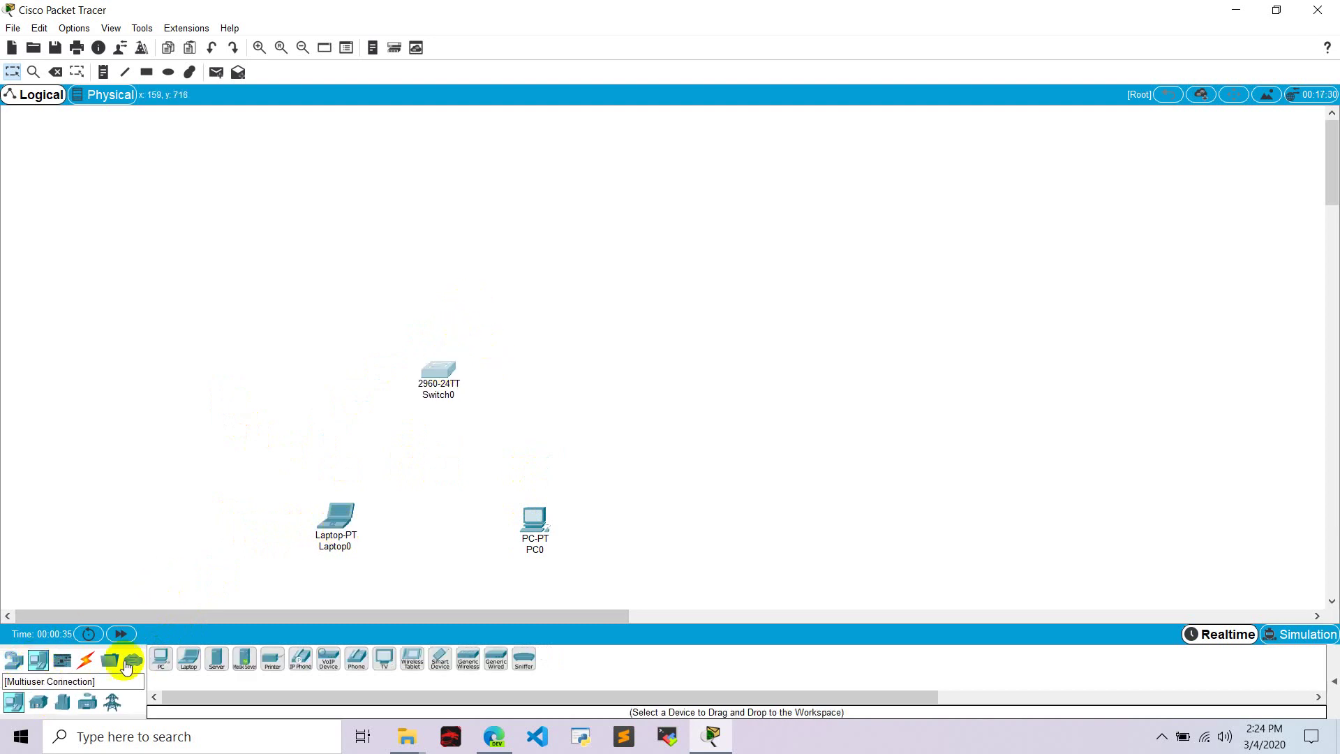
click(12, 660)
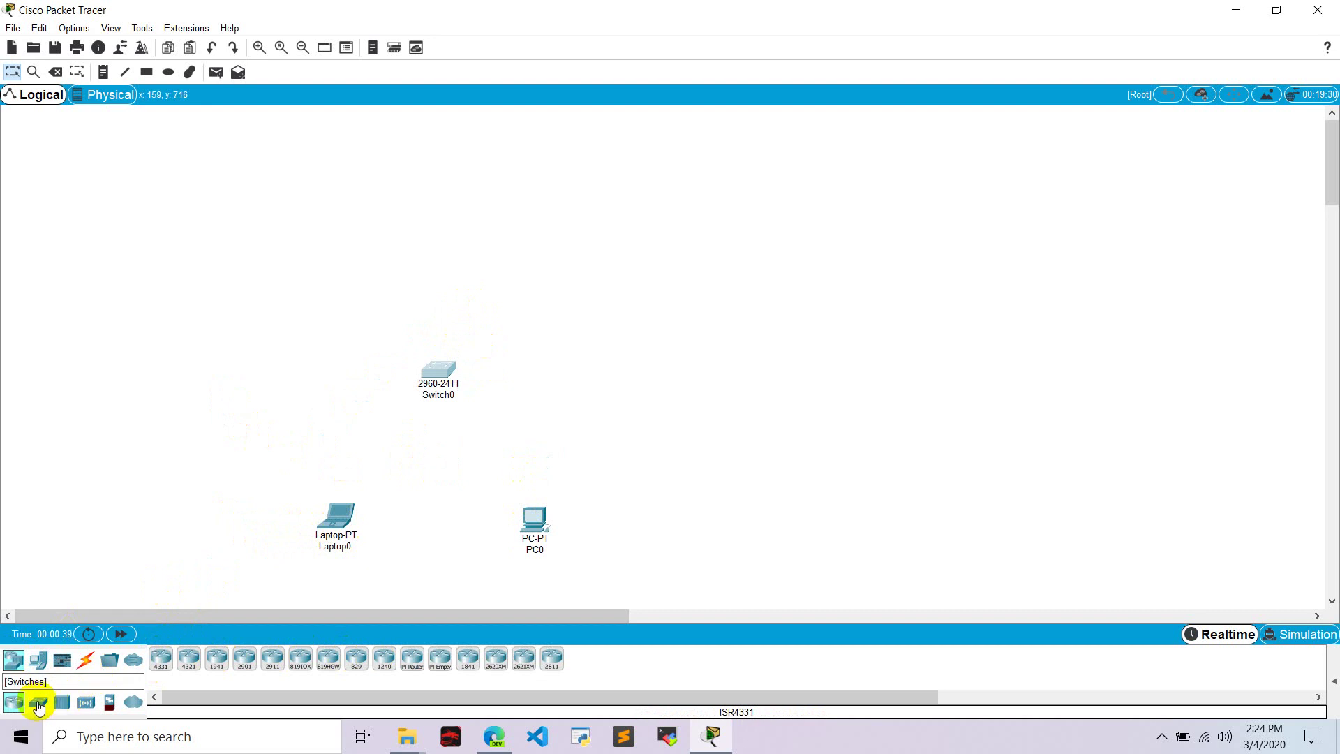
click(39, 660)
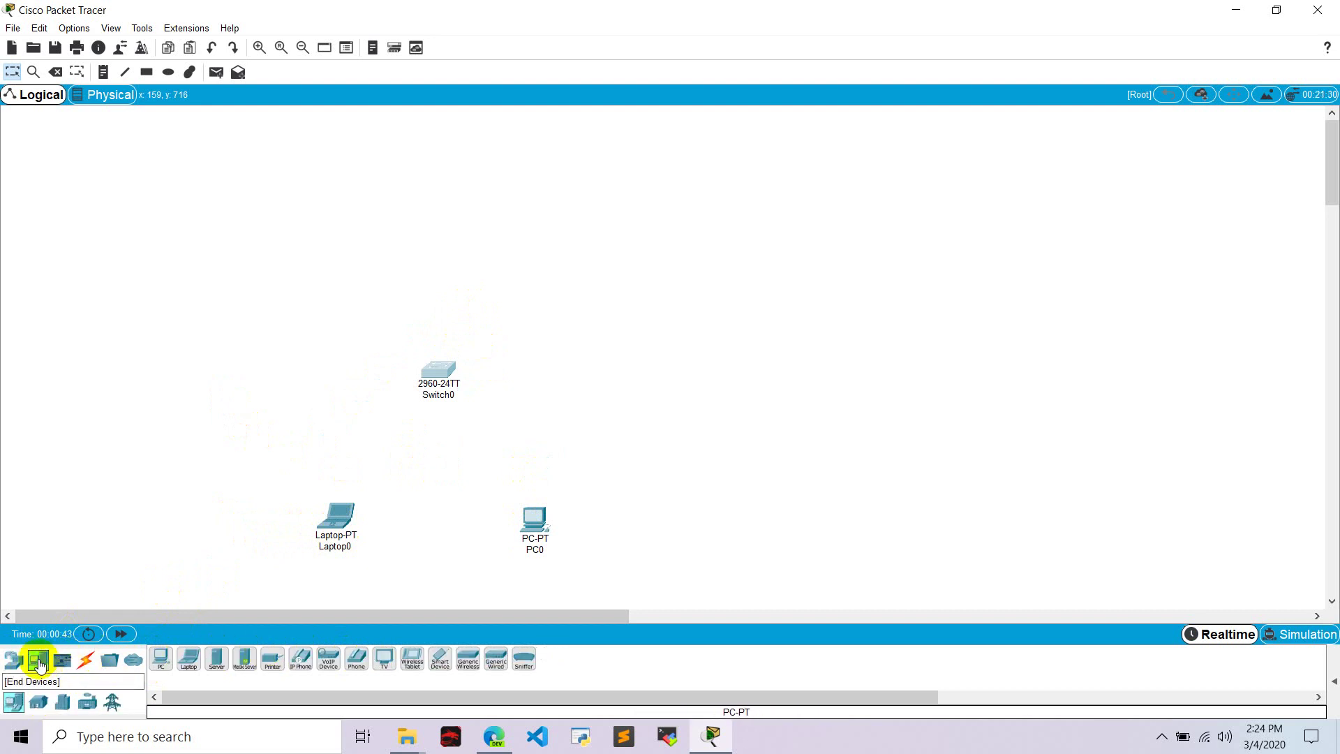
drag(217, 658, 413, 449)
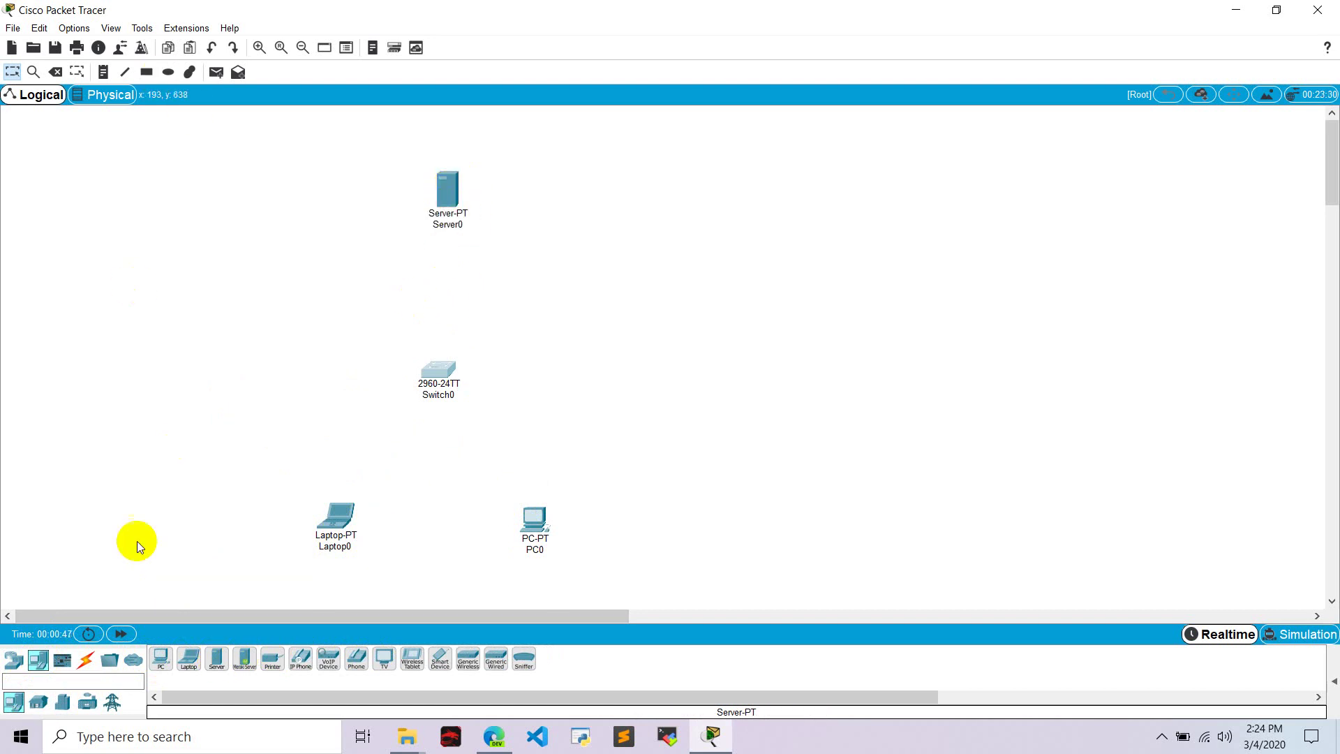
Step: Link Laptop0, PC0 and Server0 to Switch0 using Automatic connection cables
click(87, 661)
click(162, 658)
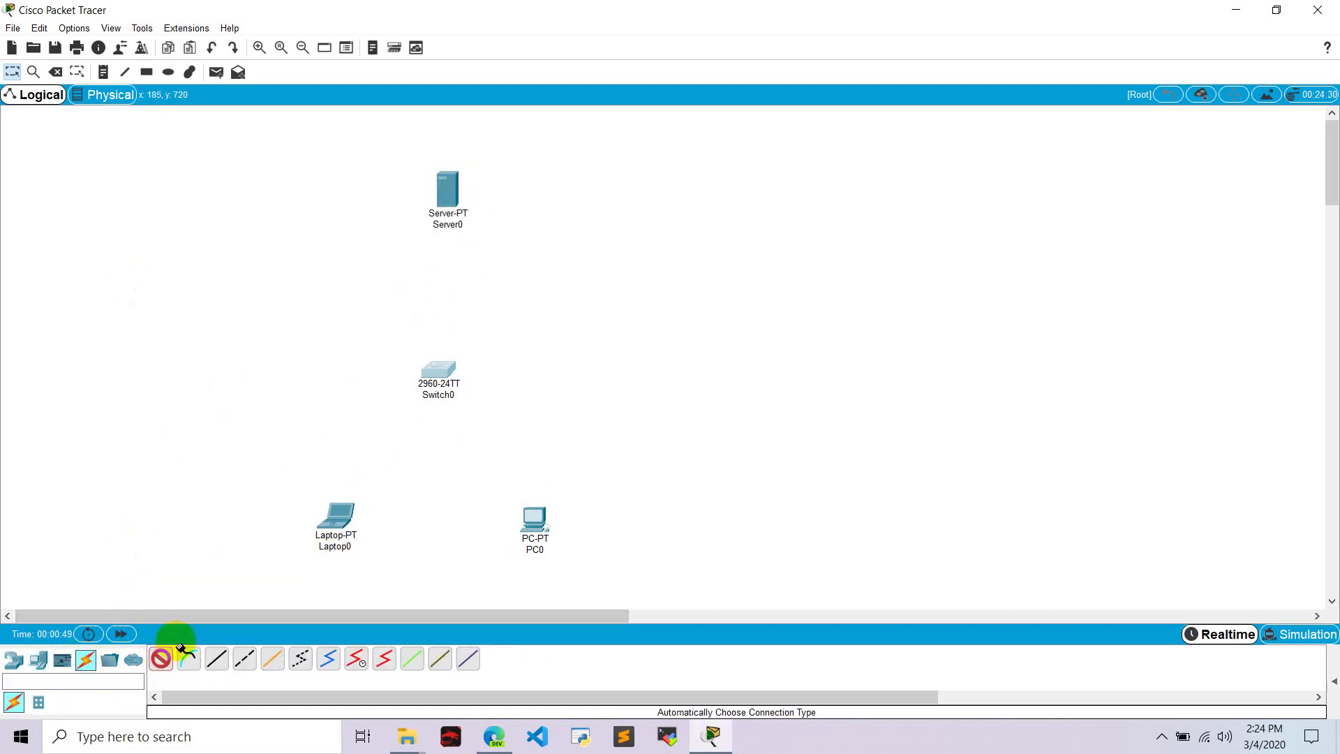
click(339, 520)
click(433, 371)
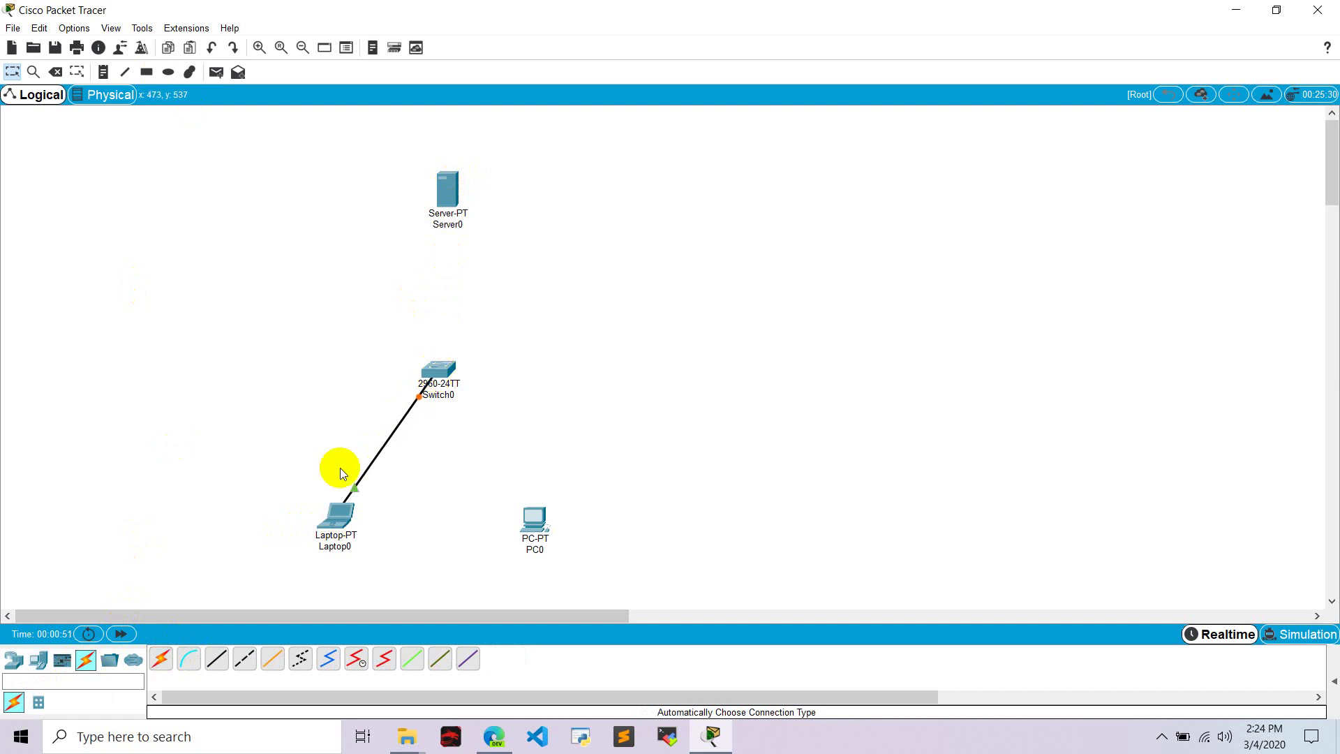
click(160, 660)
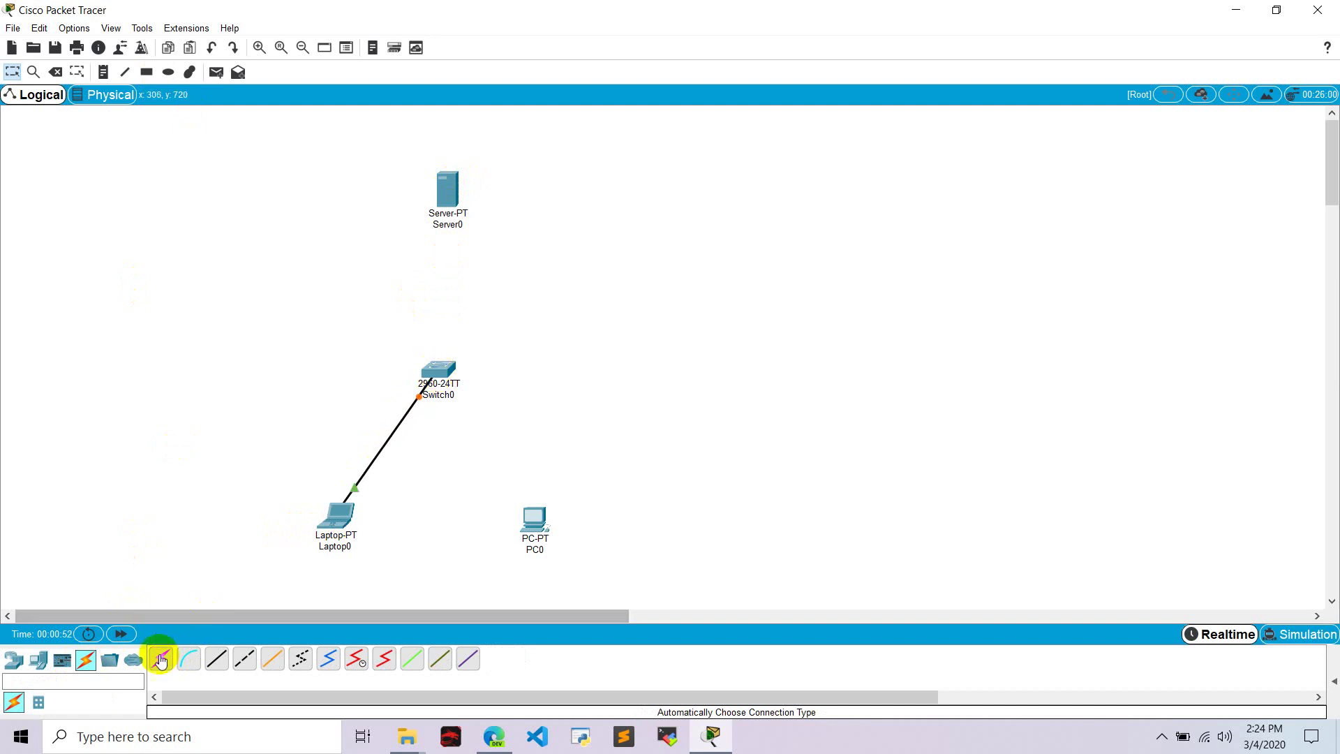
click(534, 518)
click(438, 367)
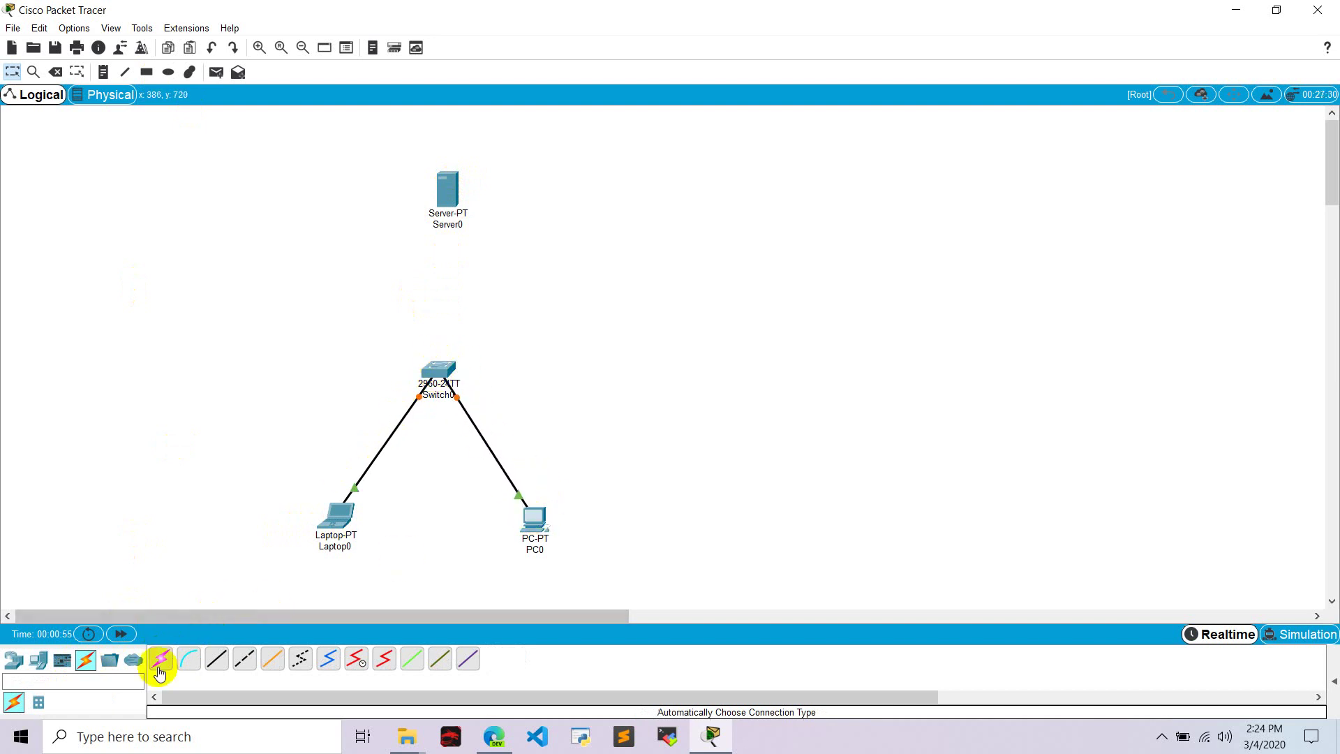
click(160, 660)
click(437, 369)
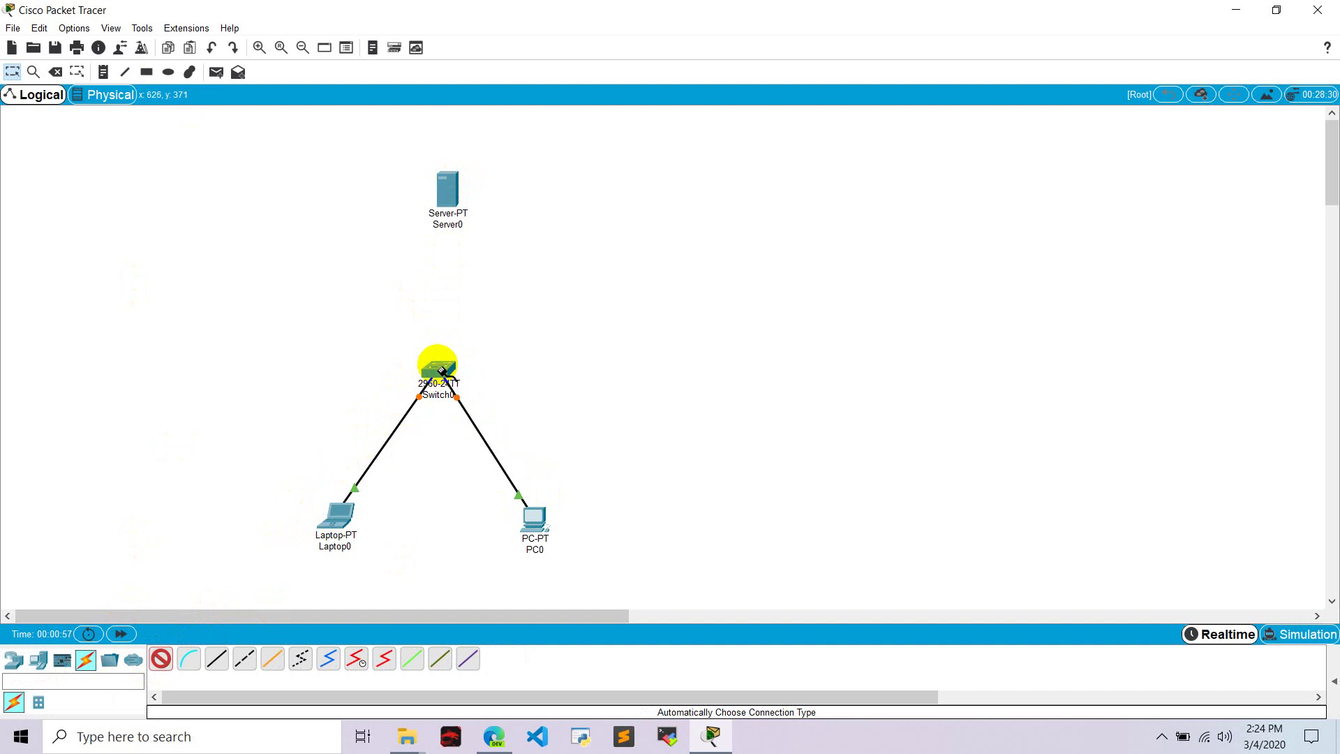
click(453, 185)
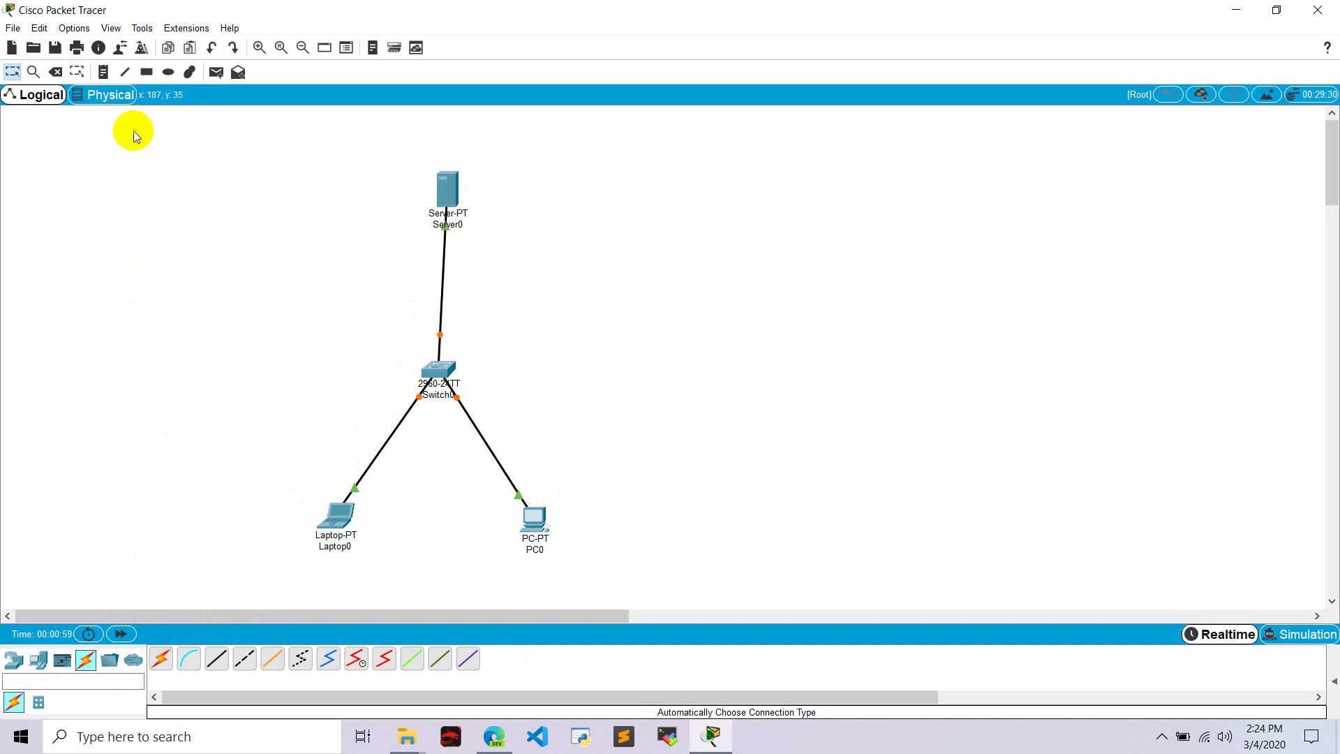
Step: Add a text note reading 192.168.1.1 beside Server0
click(103, 72)
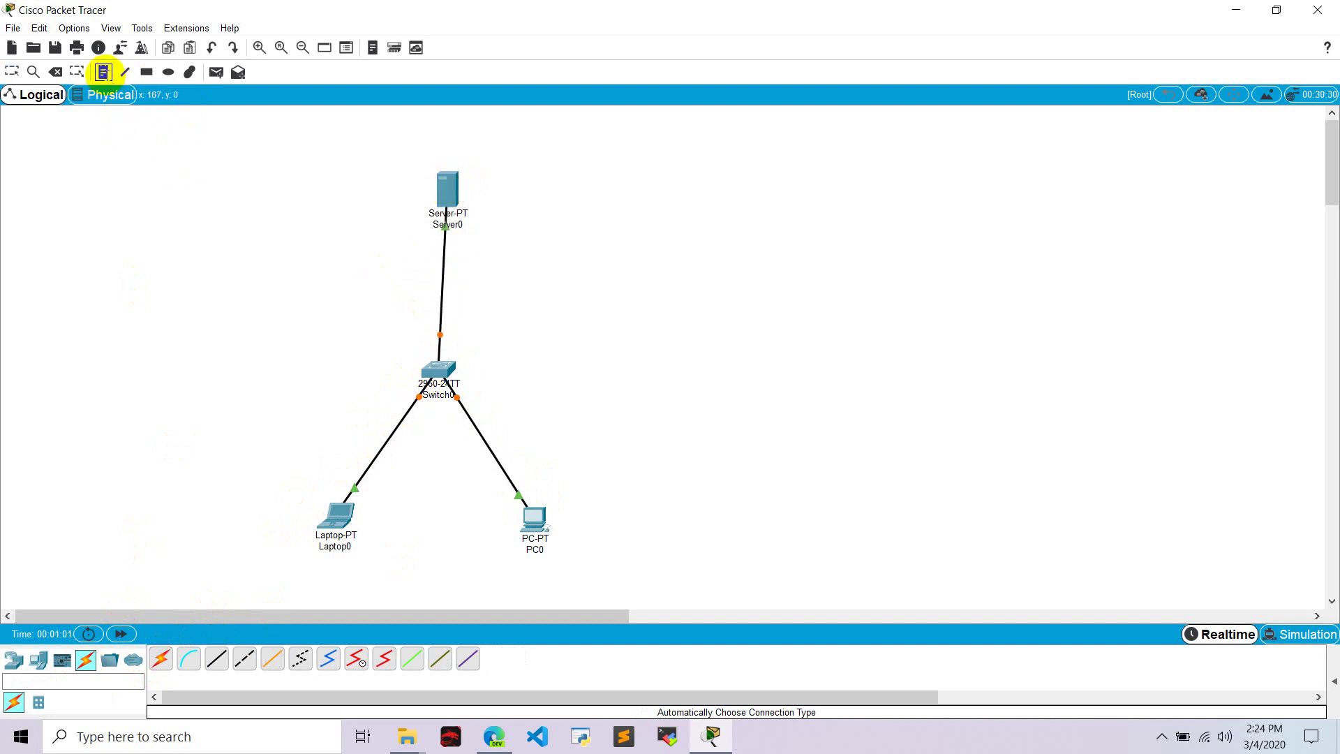
click(320, 222)
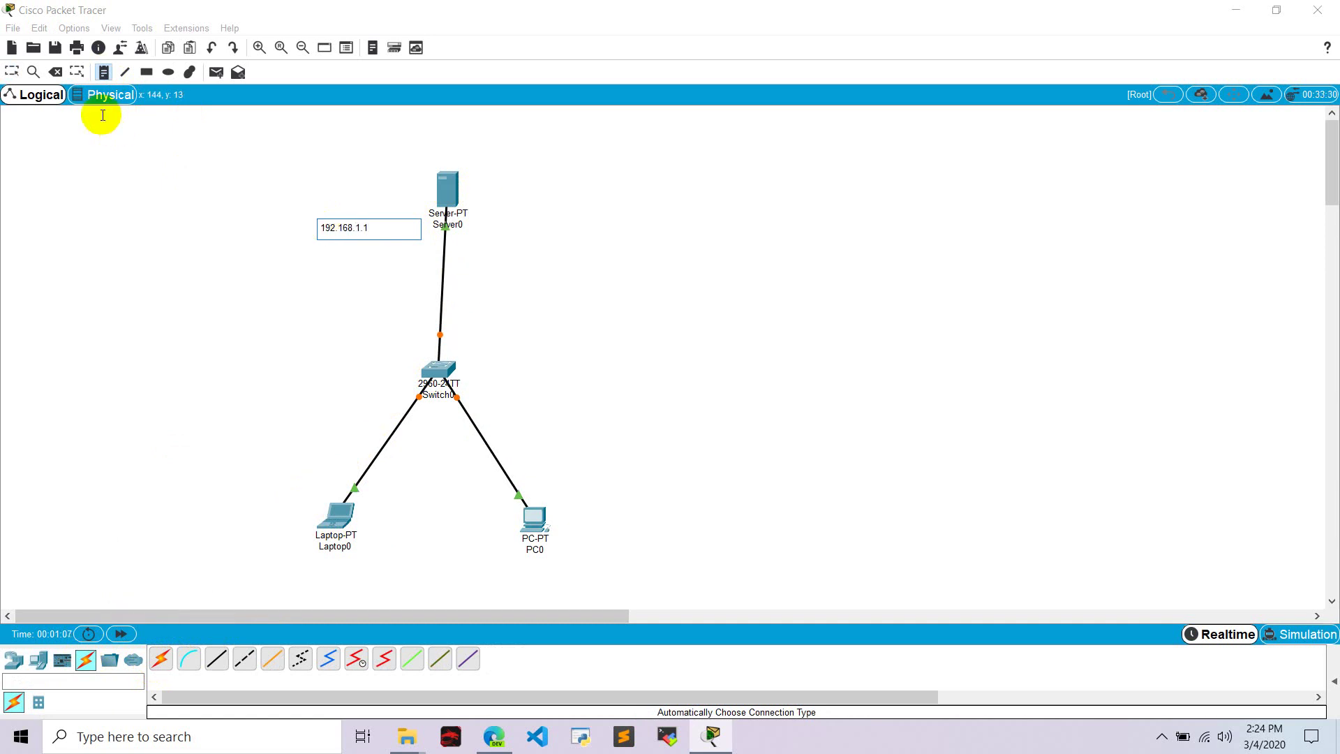
click(12, 72)
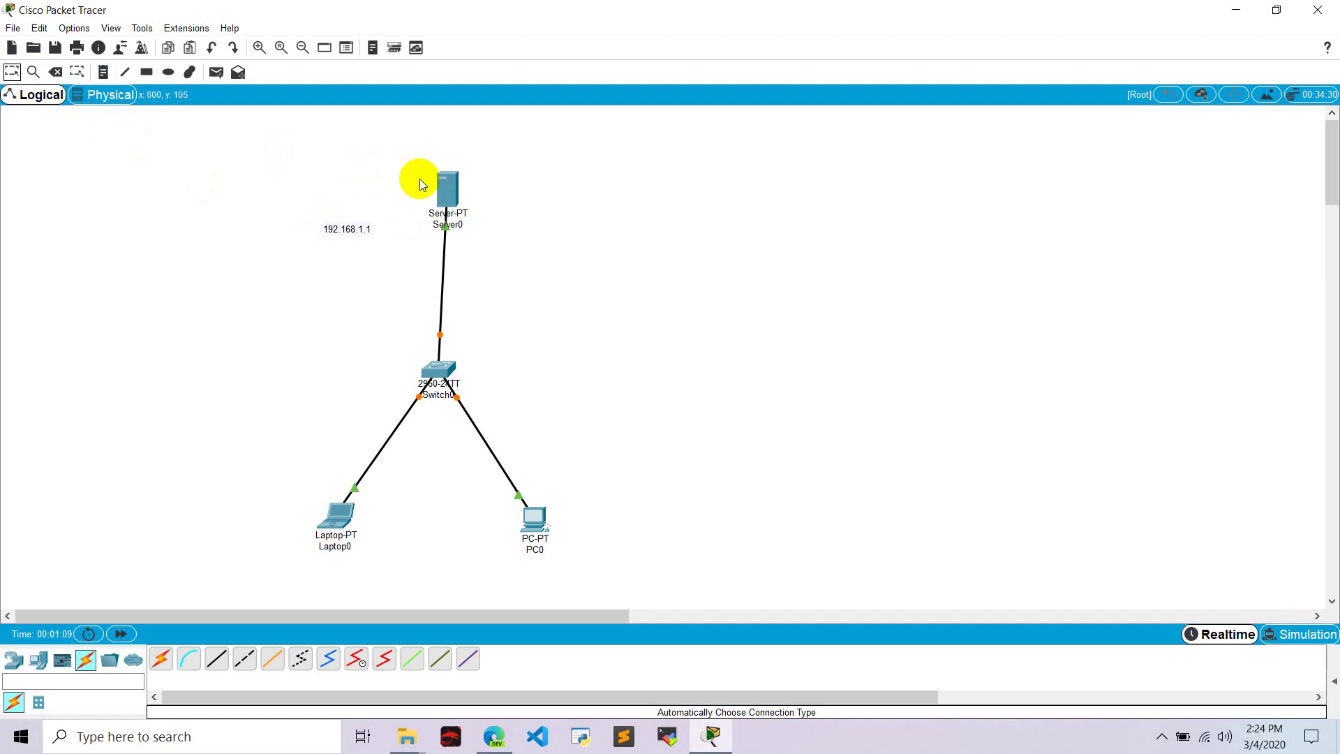
Step: Bring up Server0's Desktop IP Configuration
click(448, 187)
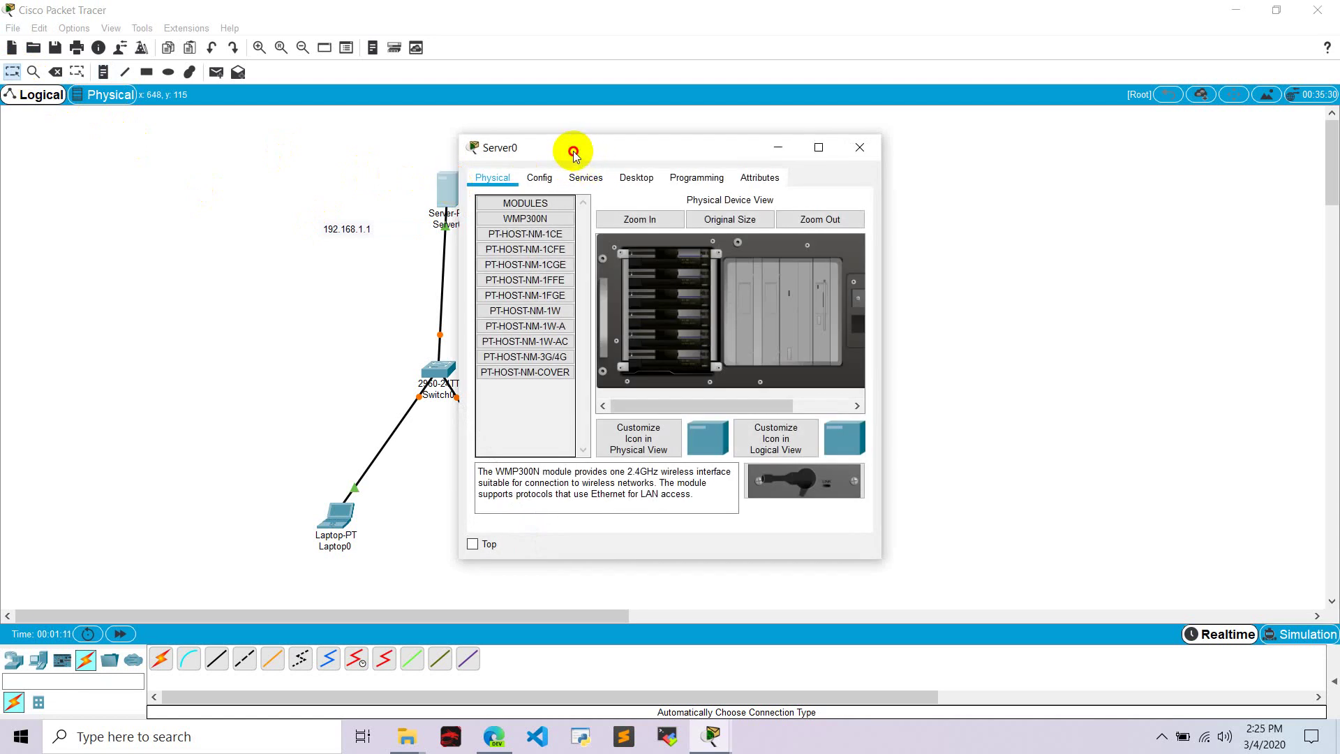
drag(568, 146, 724, 142)
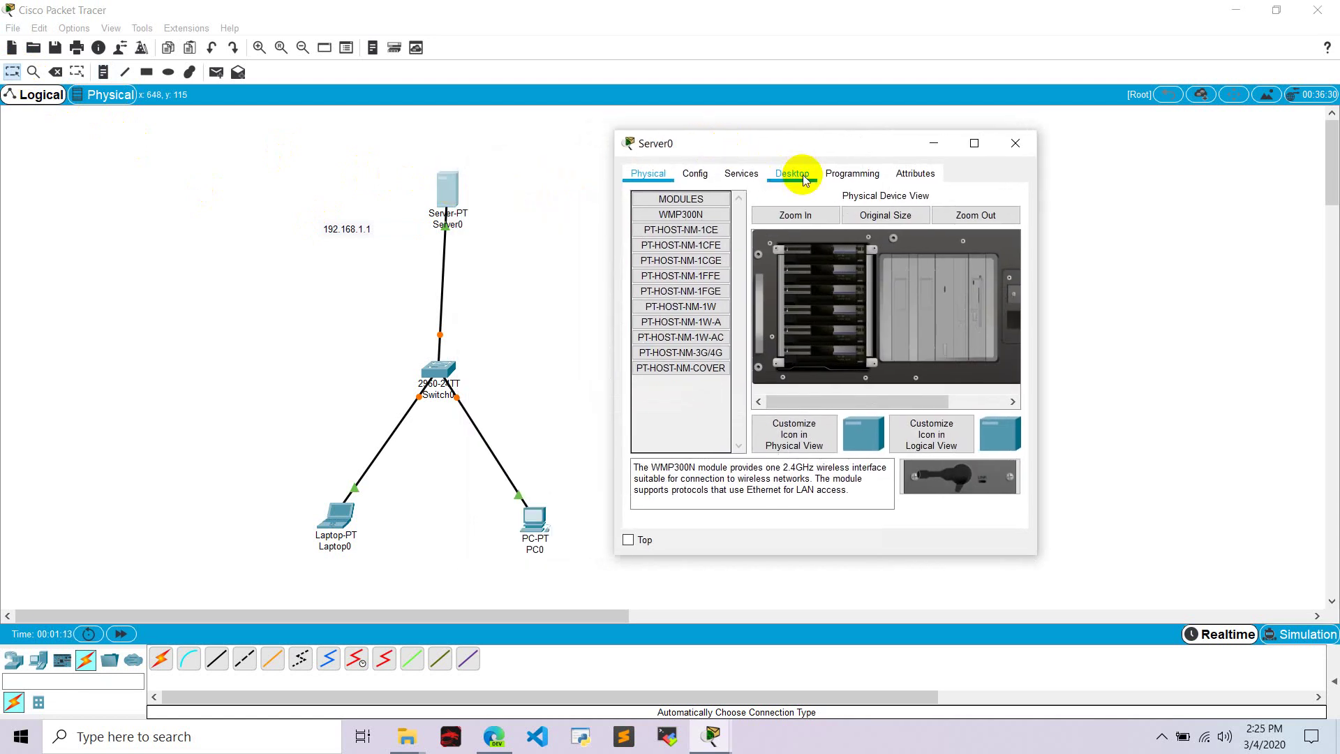
click(742, 175)
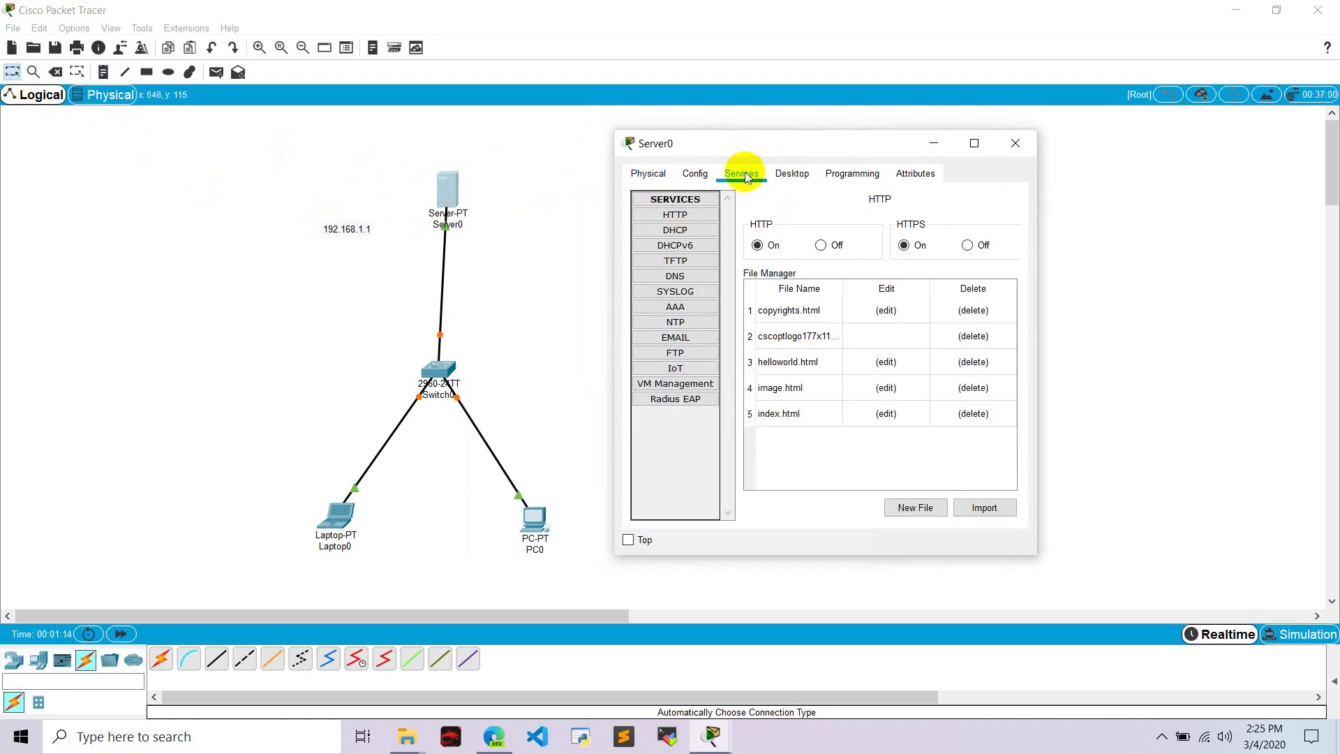
click(787, 173)
click(654, 215)
Step: Give Server0 static IP 192.168.1.1, mask 255.255.255.0, gateway 192.168.1.0 and DNS 10.0.0.0
click(765, 260)
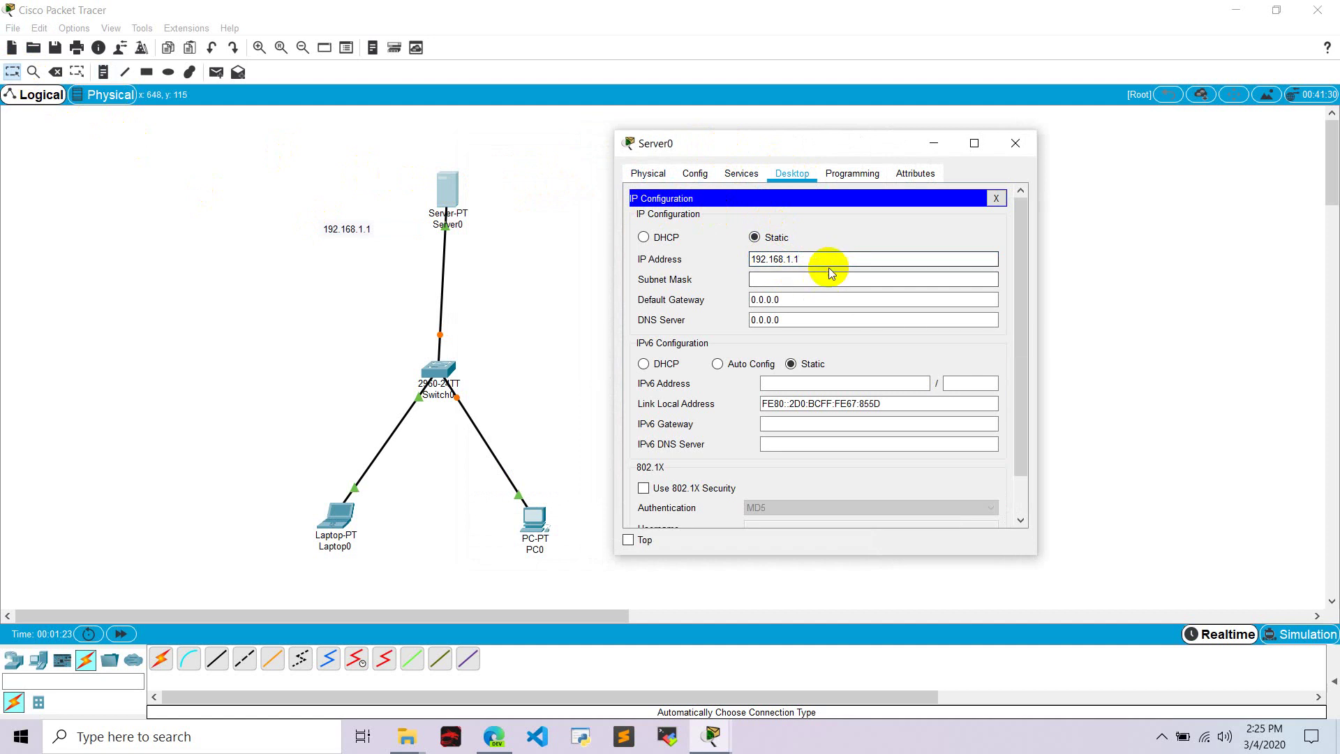
click(794, 279)
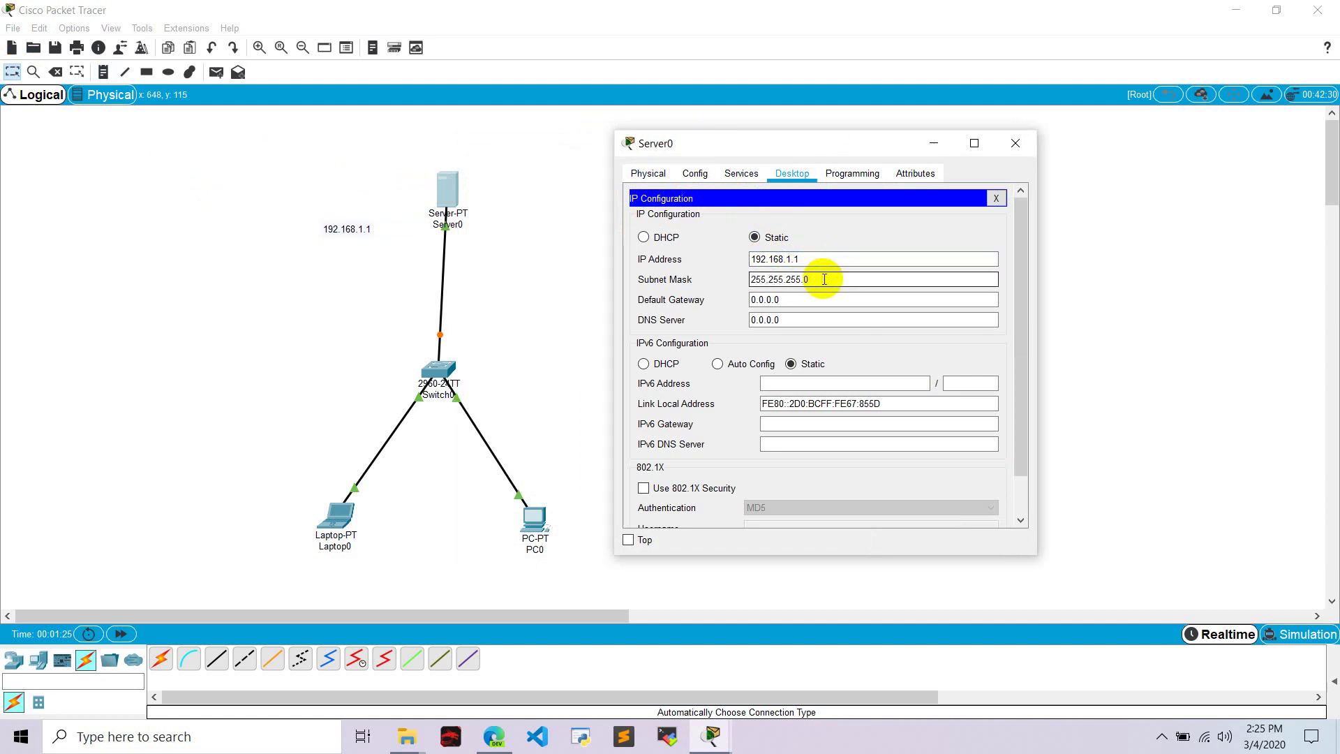
click(783, 300)
drag(783, 299, 714, 309)
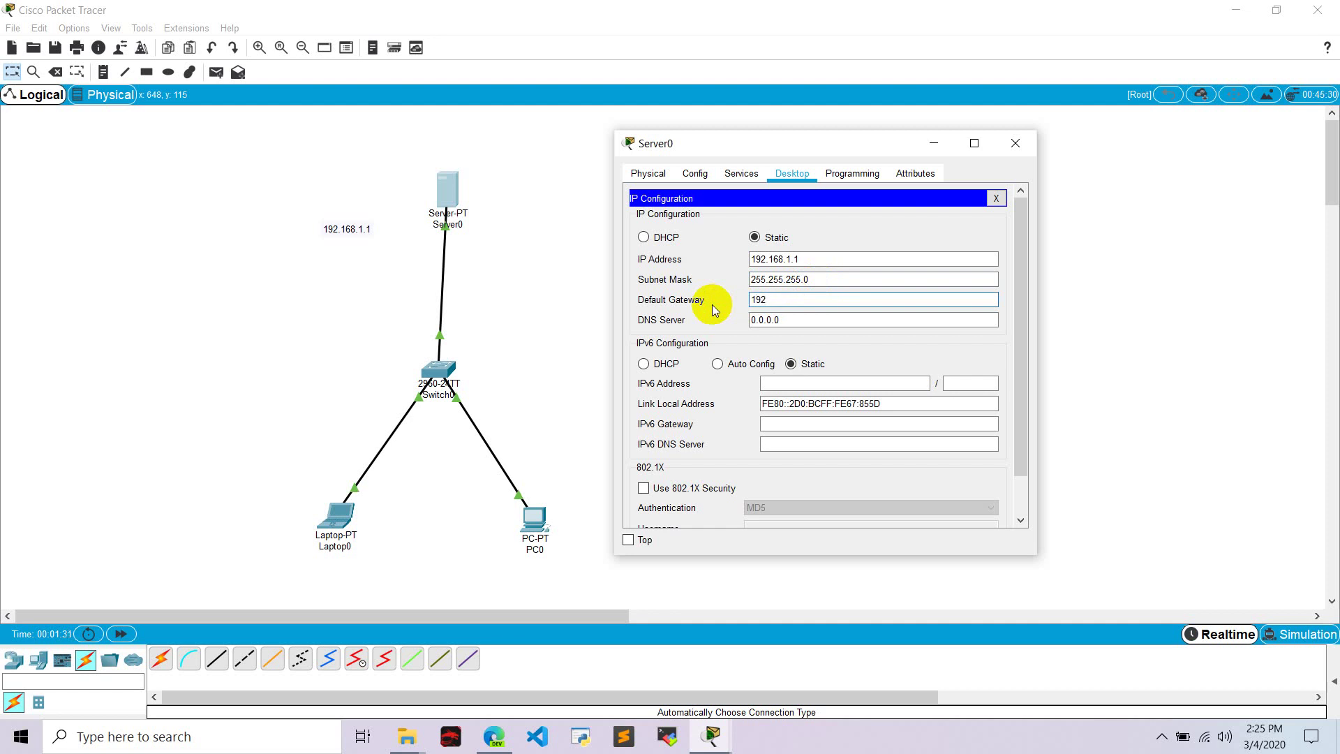
text(192)
key(BackSpace)
key(BackSpace)
key(BackSpace)
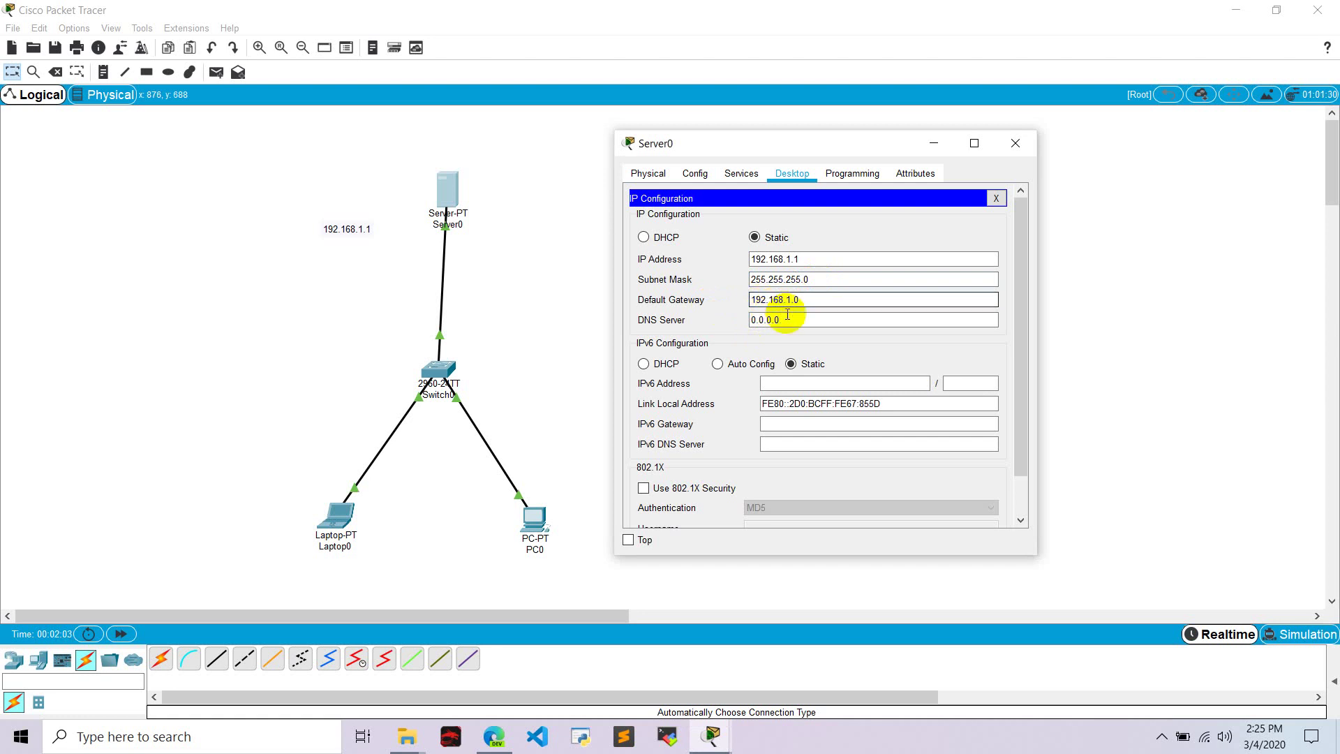
key(Tab)
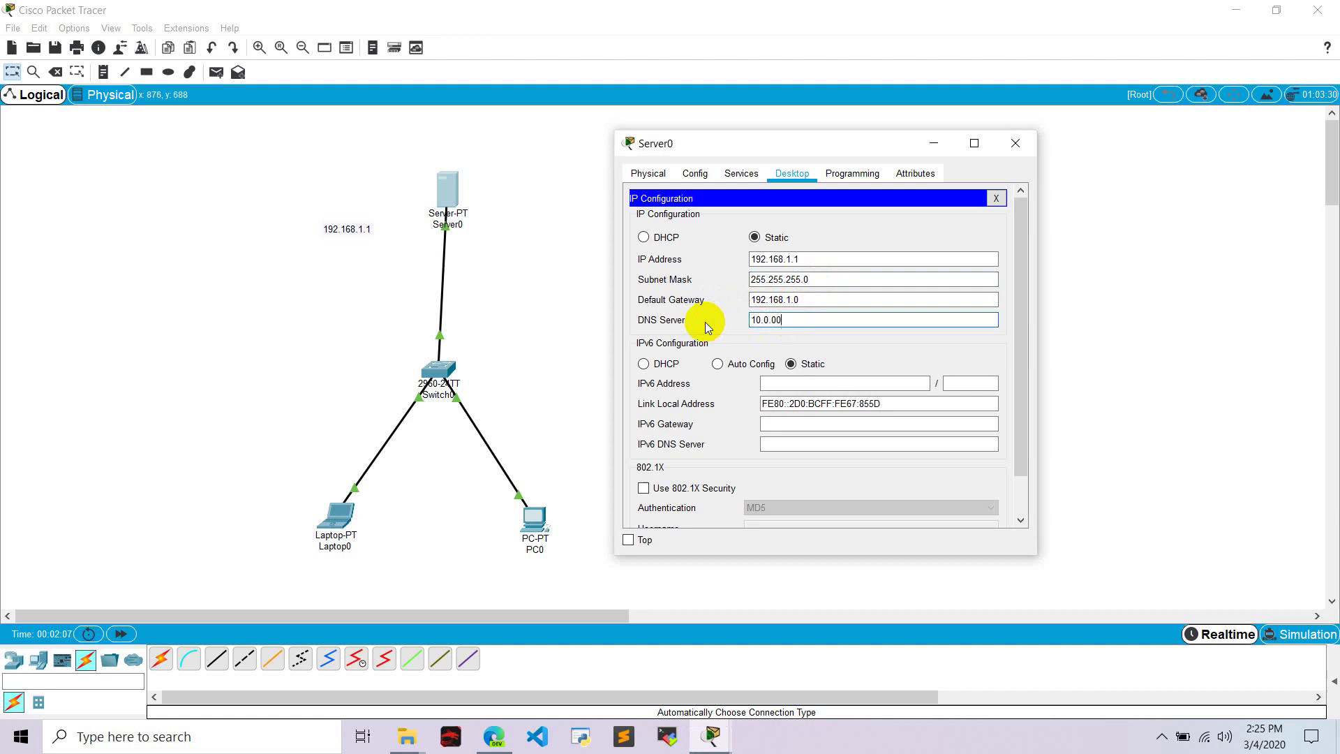
text(10.0.0.0)
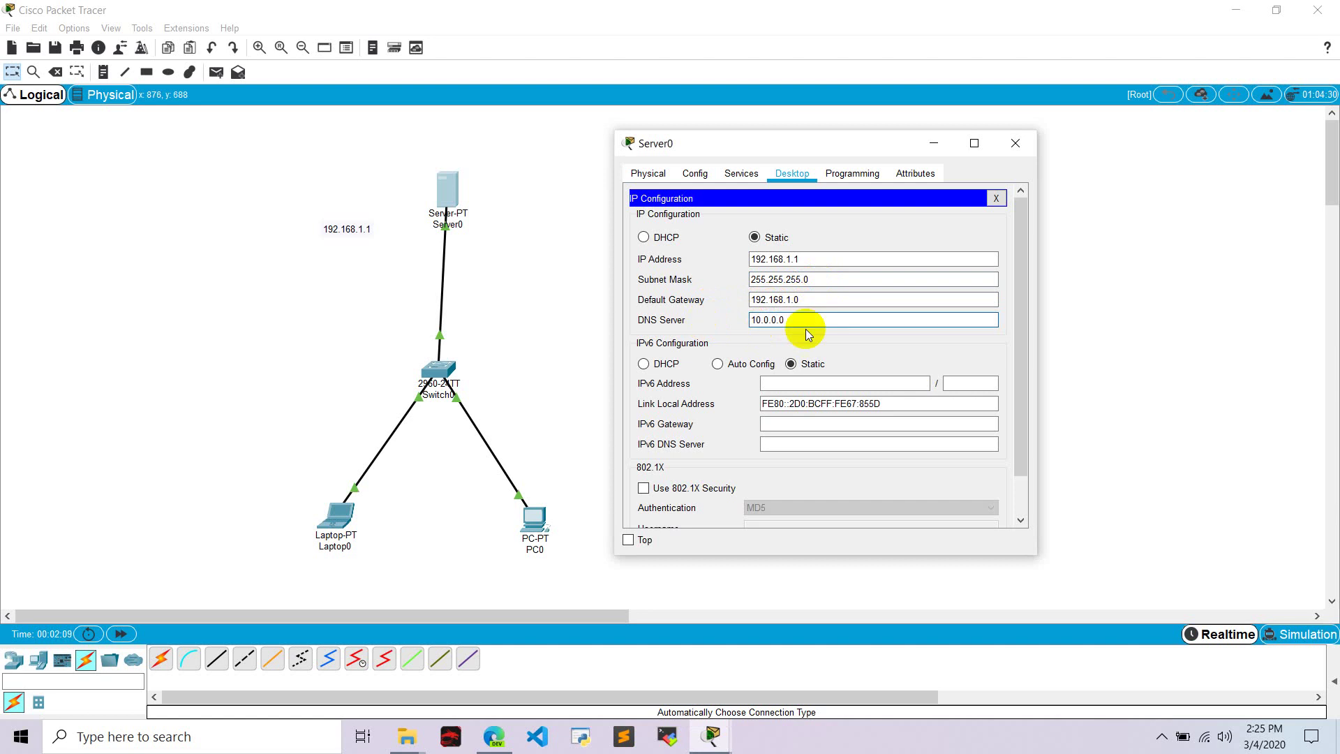
Step: In Server0's DHCP service, set pool gateway 192.168.1.0 and DNS 10.0.0.0
click(738, 175)
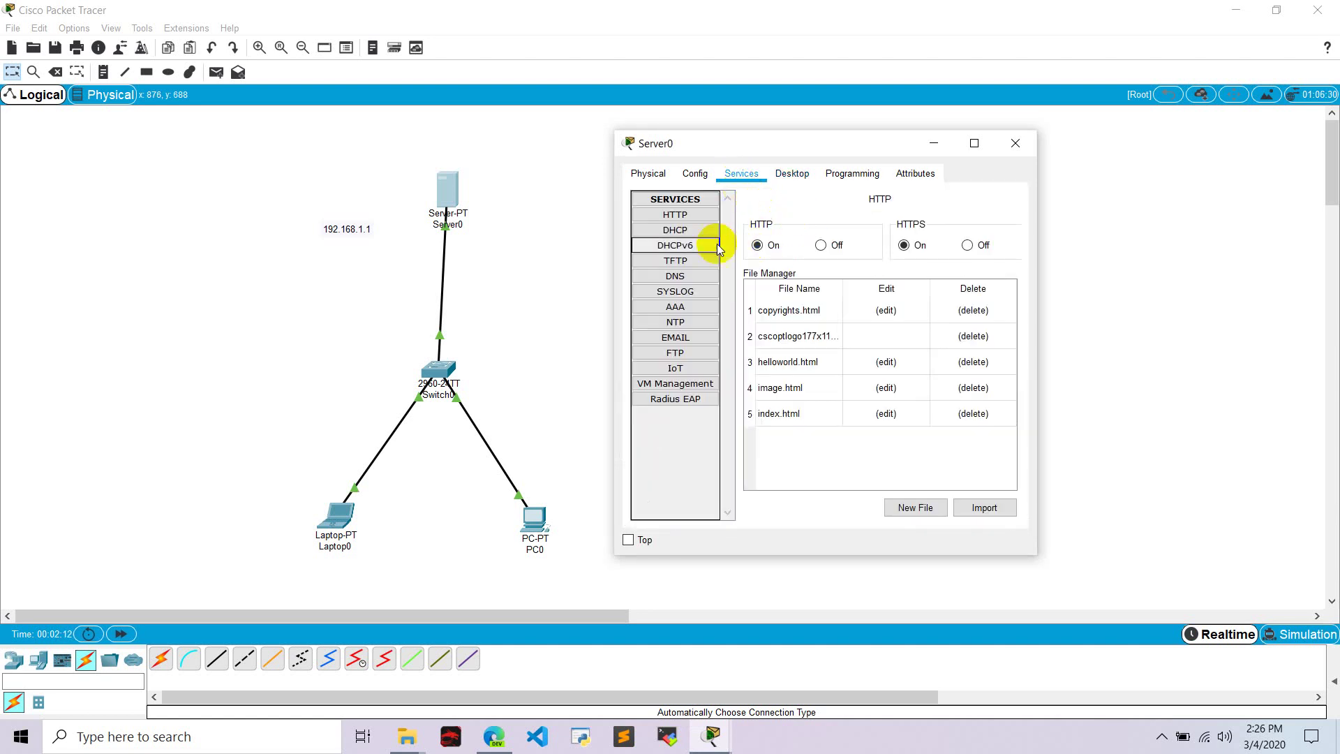
click(681, 234)
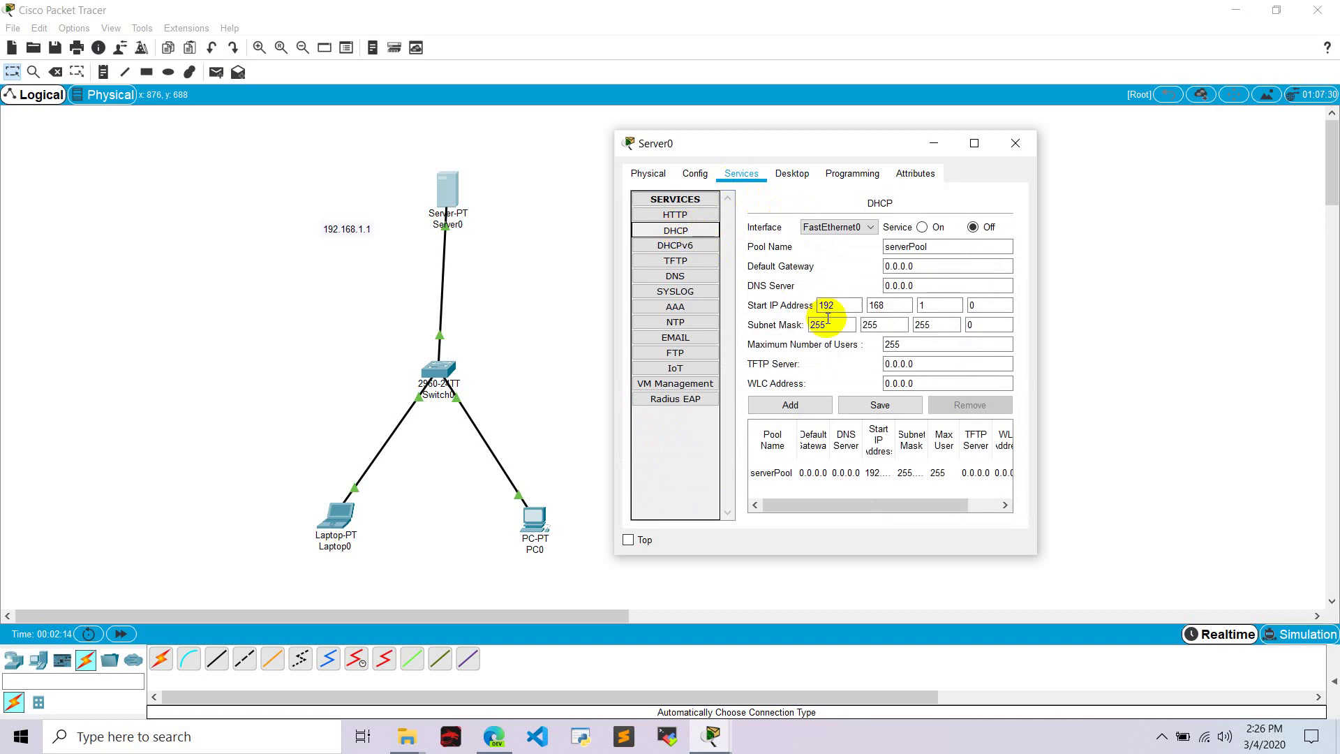
drag(934, 259, 816, 272)
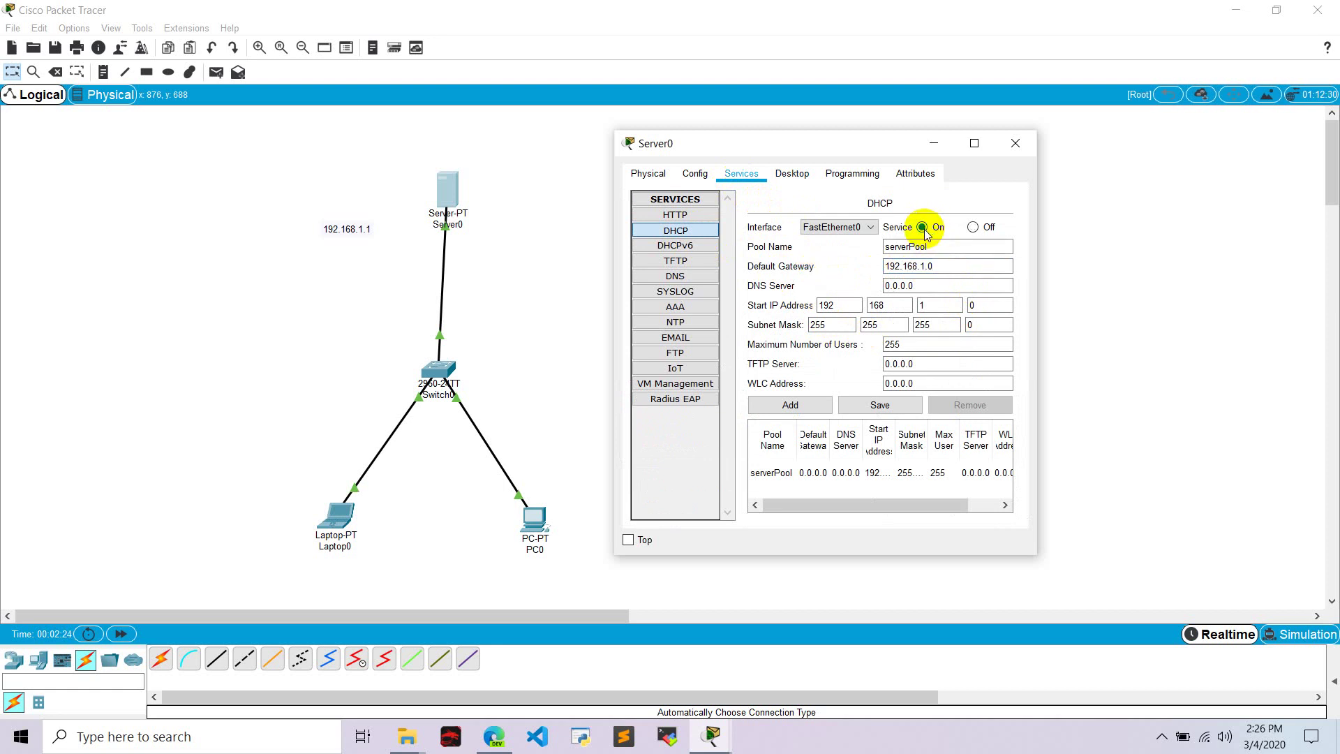
drag(924, 282, 815, 287)
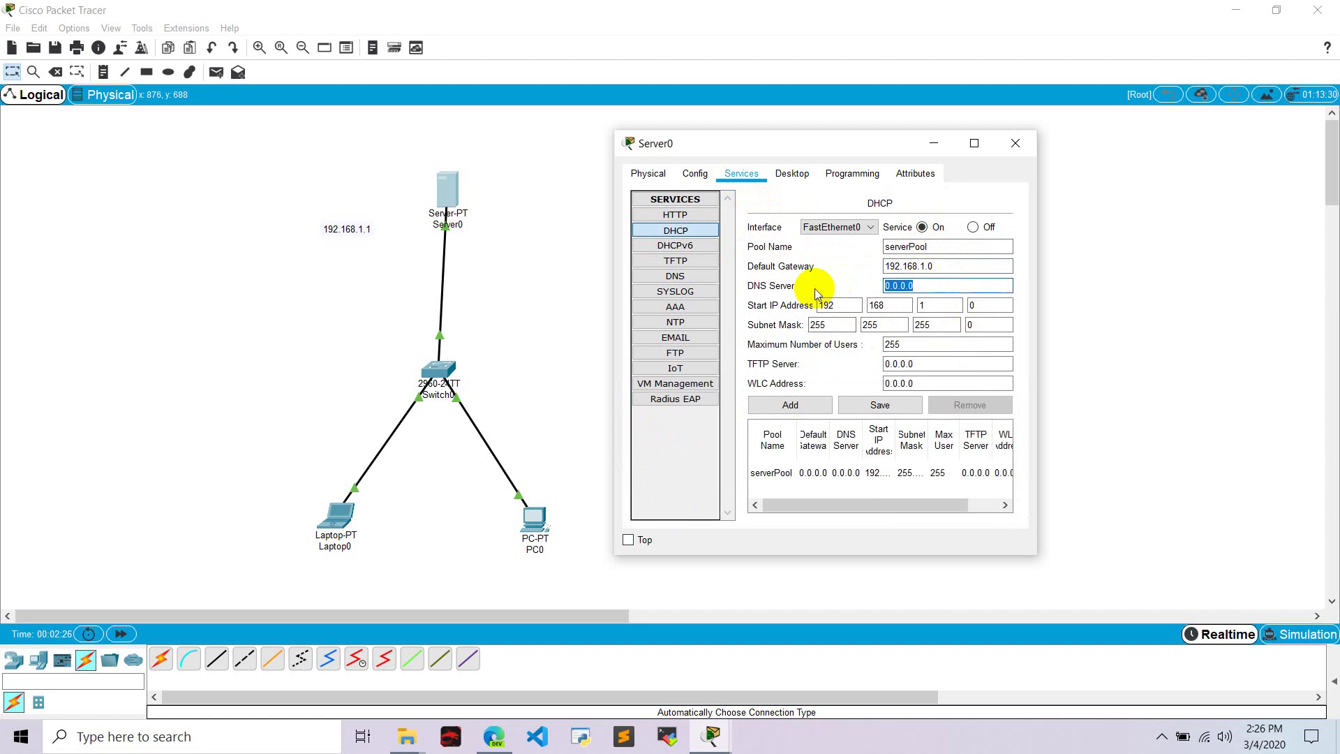
text(10.0.)
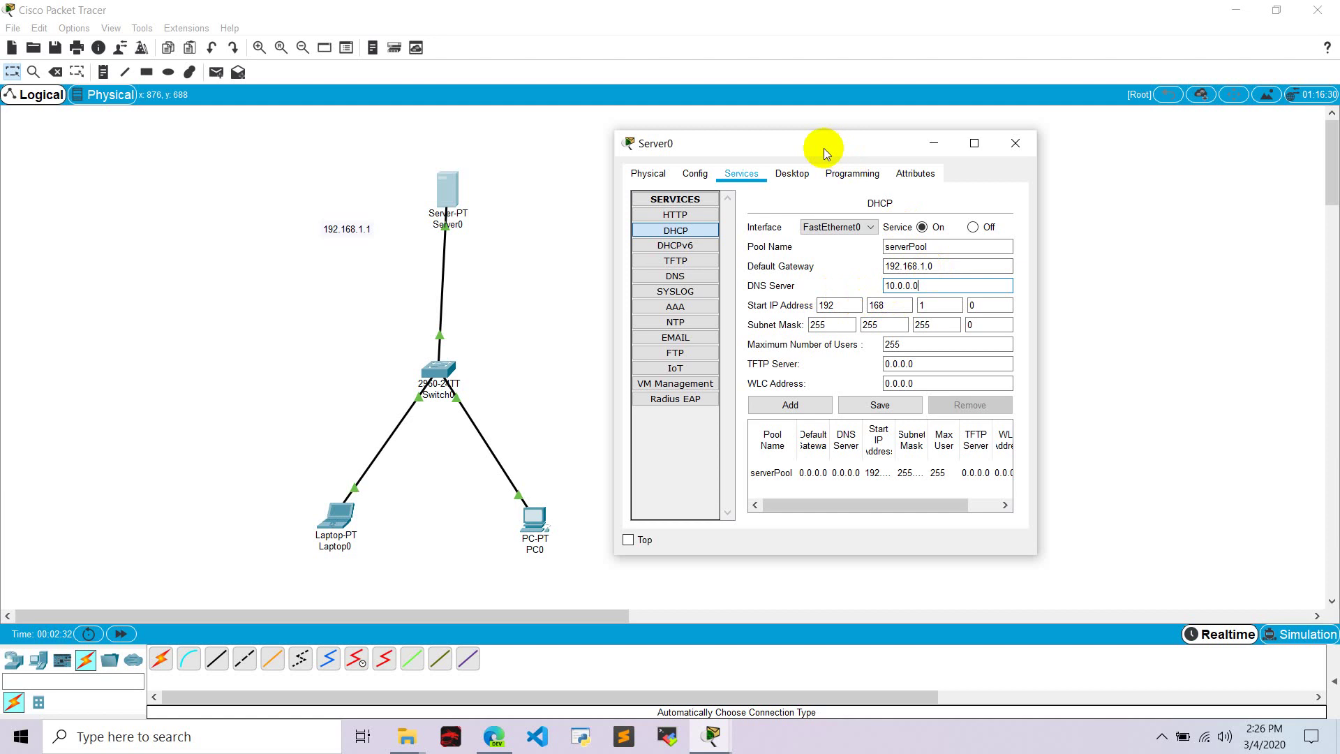
Step: Save the serverPool settings and close the Server0 window
drag(793, 144, 806, 147)
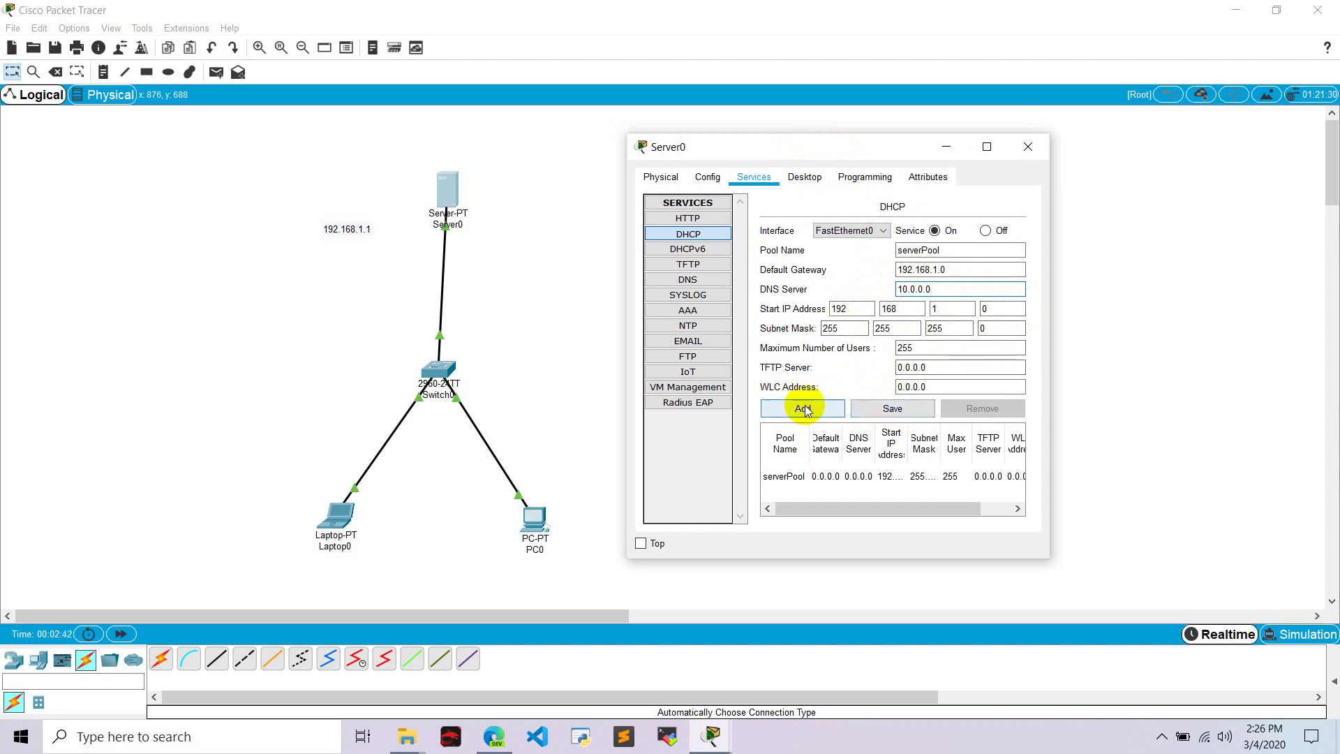
click(867, 412)
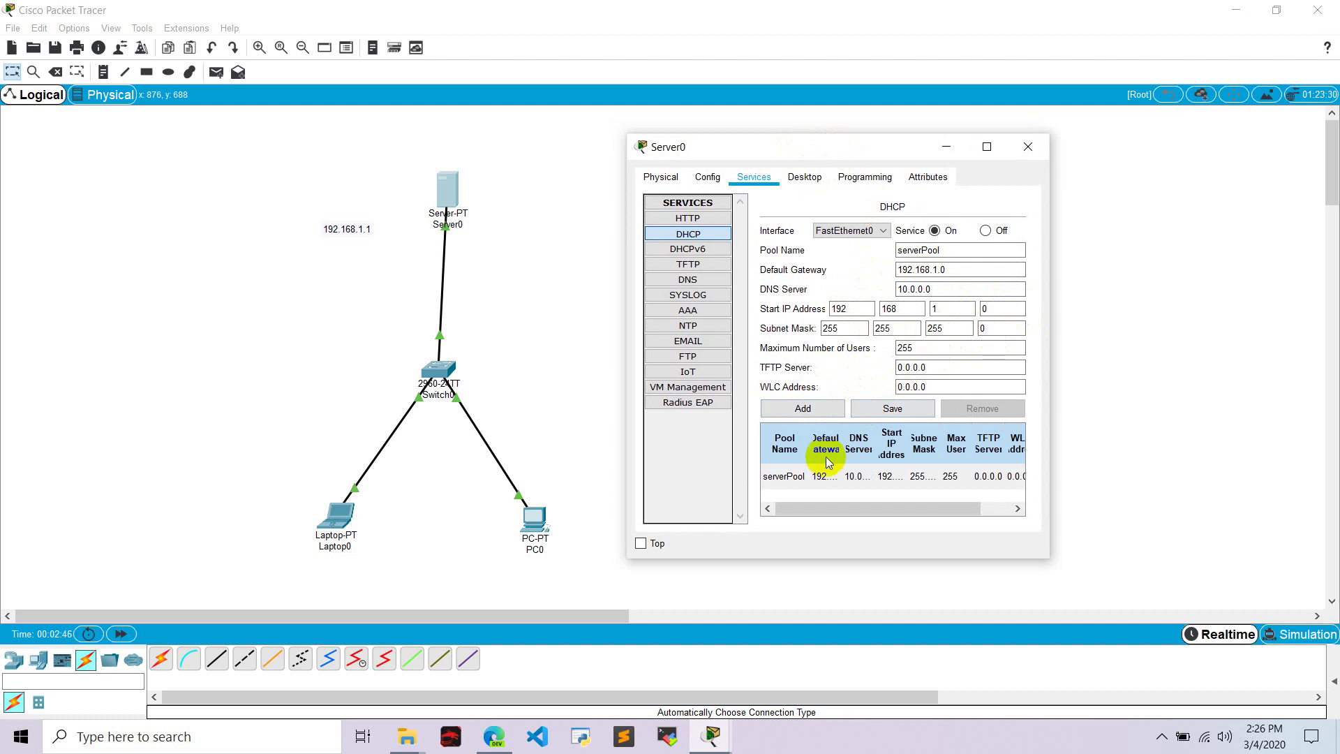
click(1019, 147)
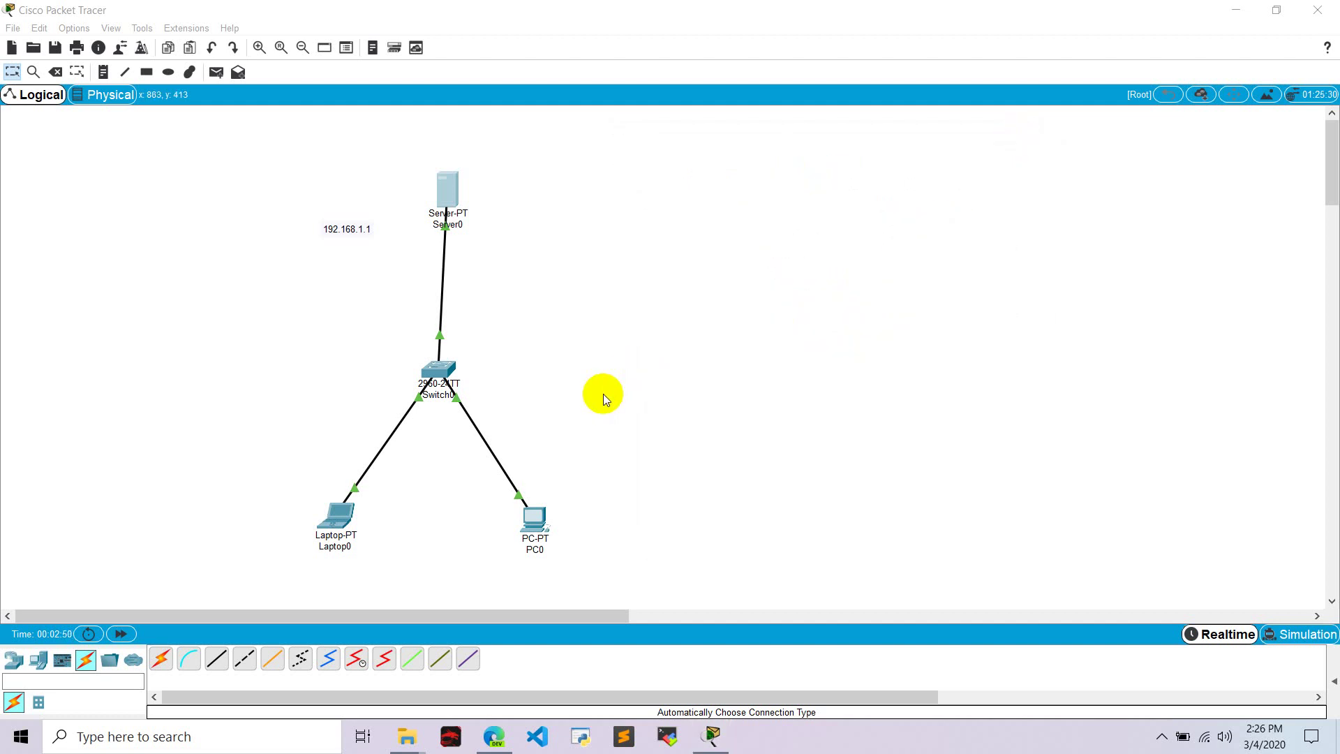
Step: Switch Laptop0's IP configuration to DHCP so it receives 192.168.1.2
double_click(334, 515)
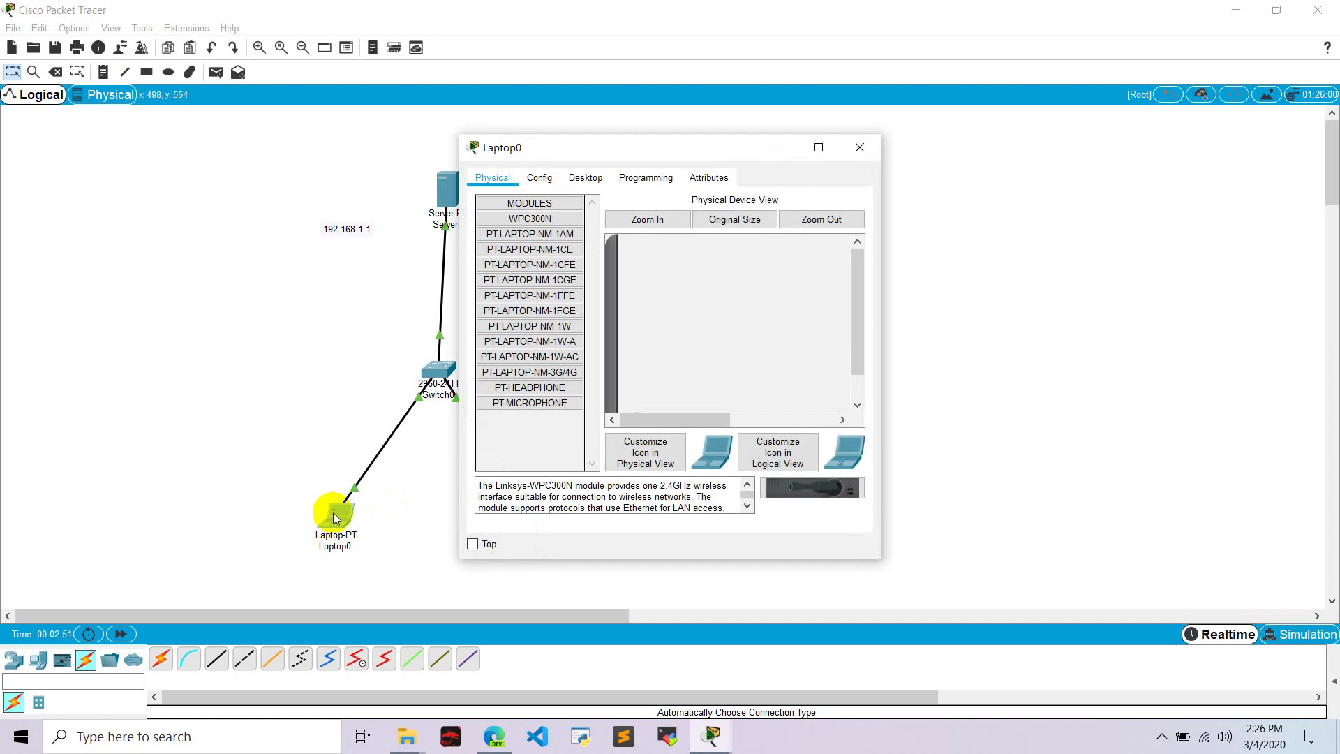
click(571, 178)
click(533, 233)
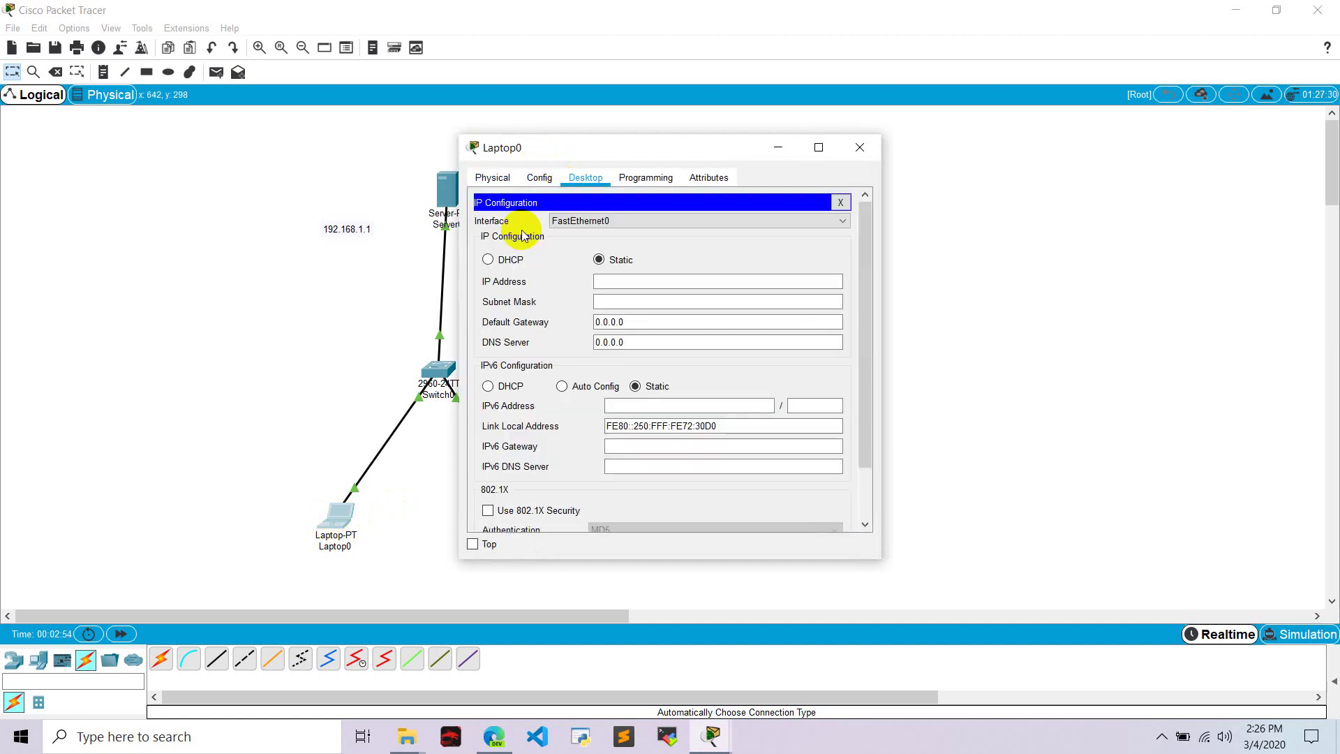
click(488, 260)
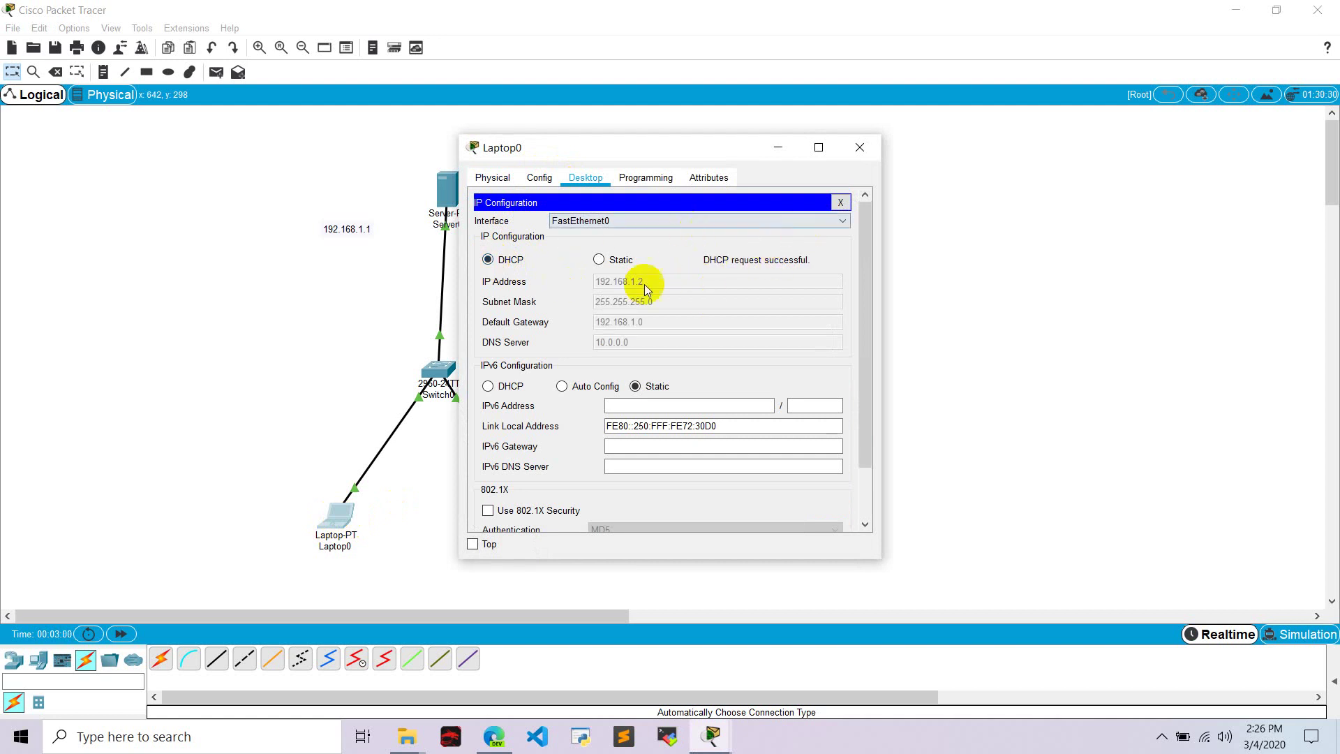
click(798, 250)
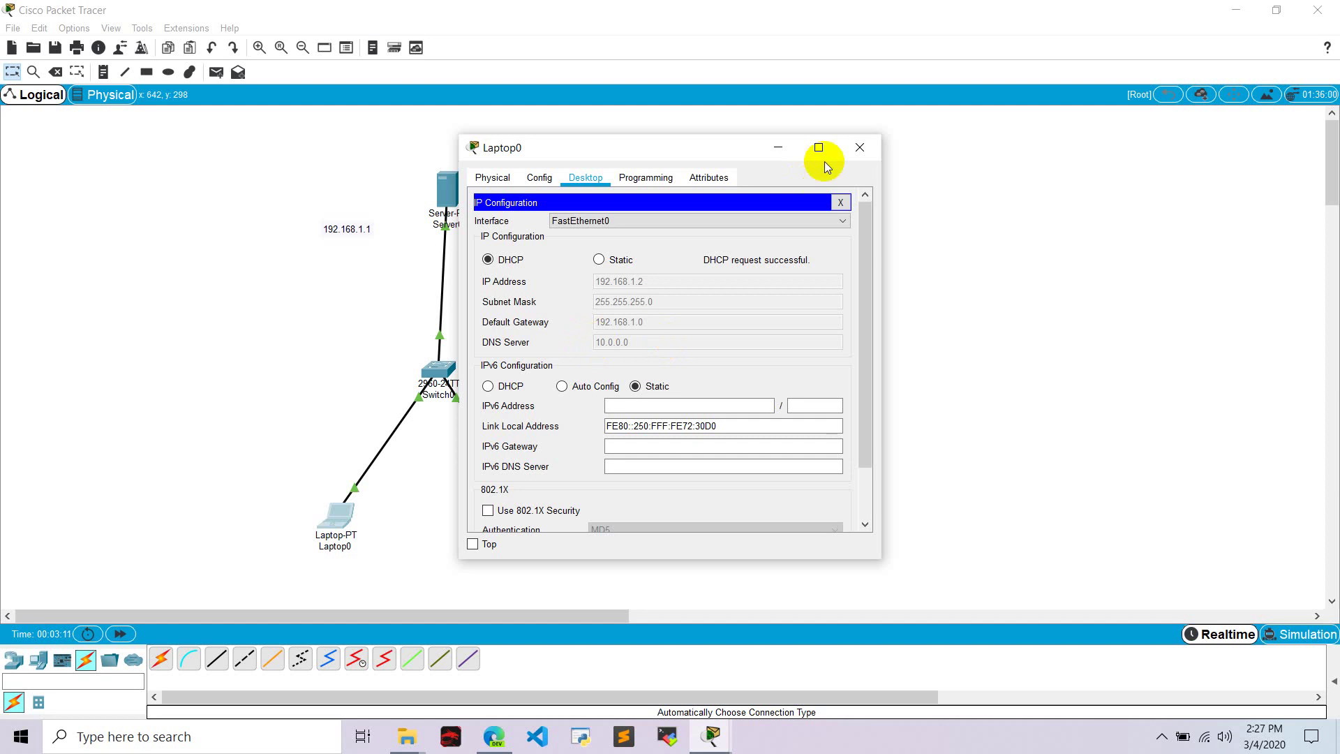
Step: Set PC0's IP configuration to DHCP, obtaining 192.168.1.3, then close its window
click(859, 147)
click(532, 515)
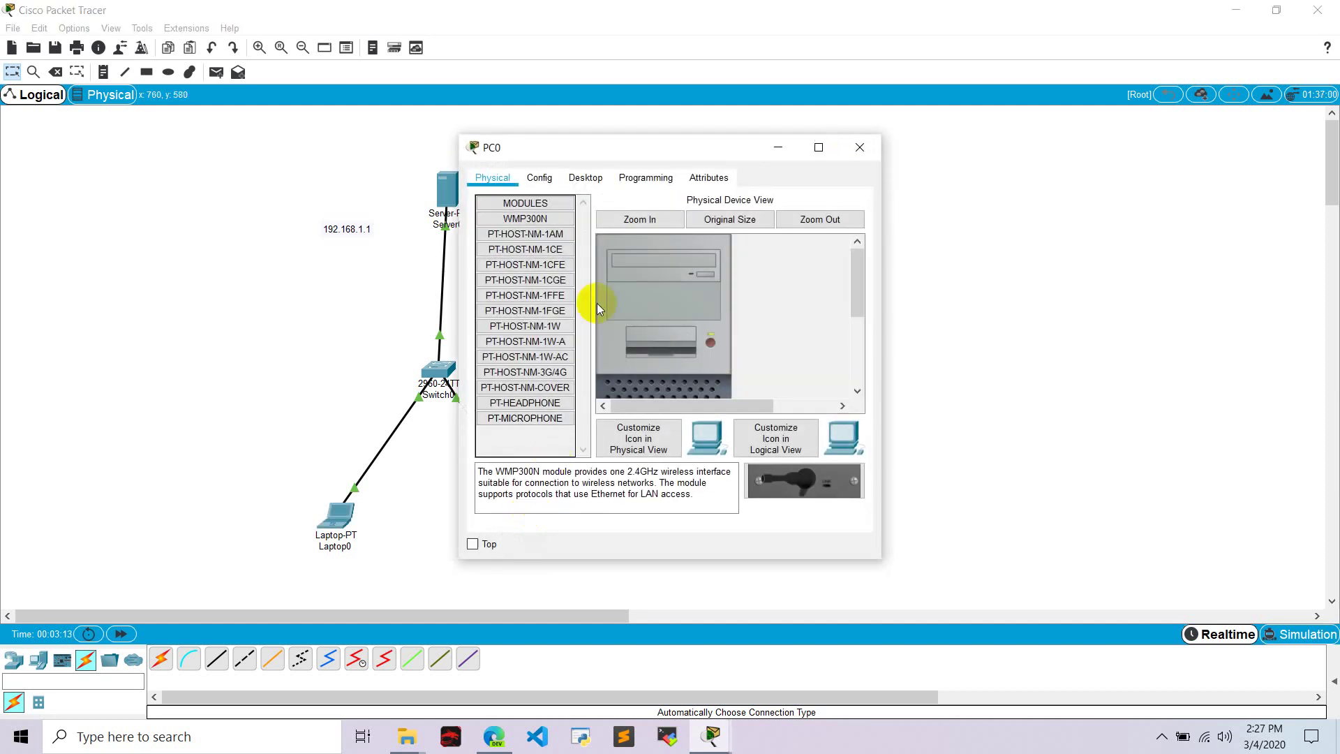
click(587, 177)
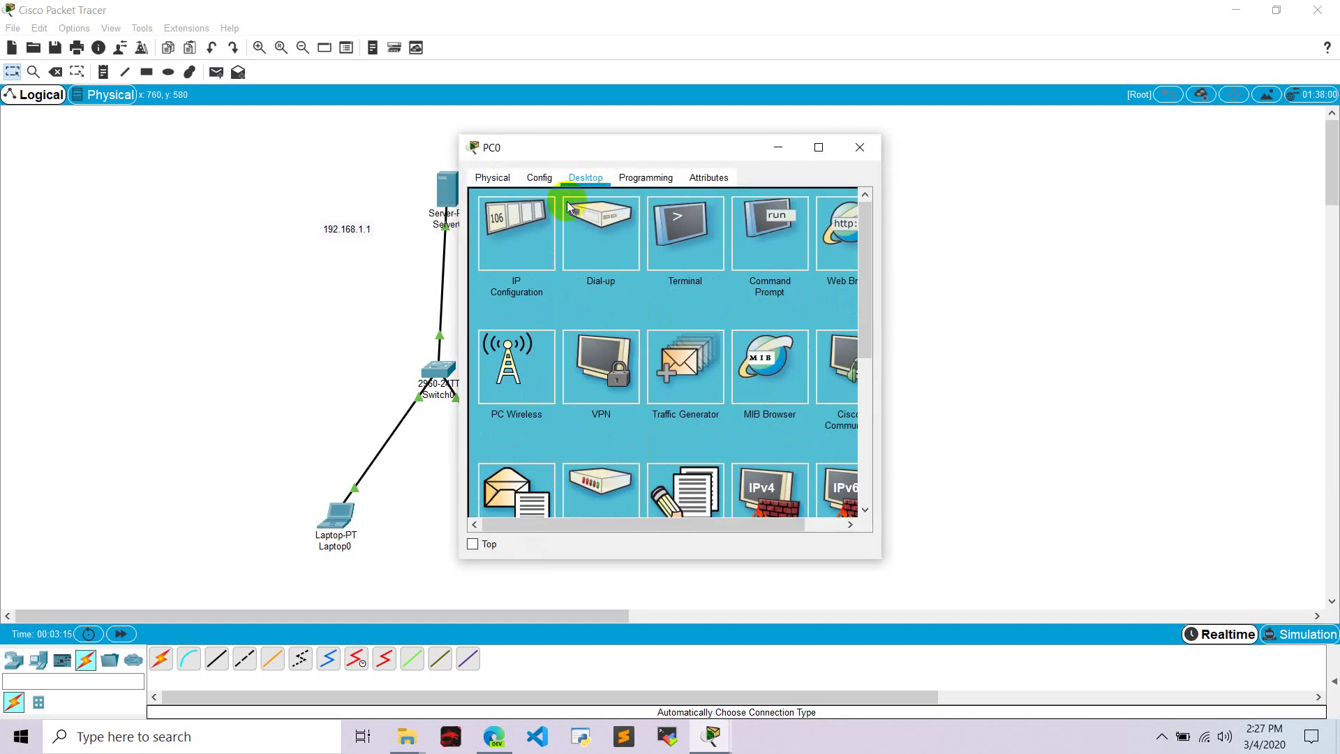
click(512, 244)
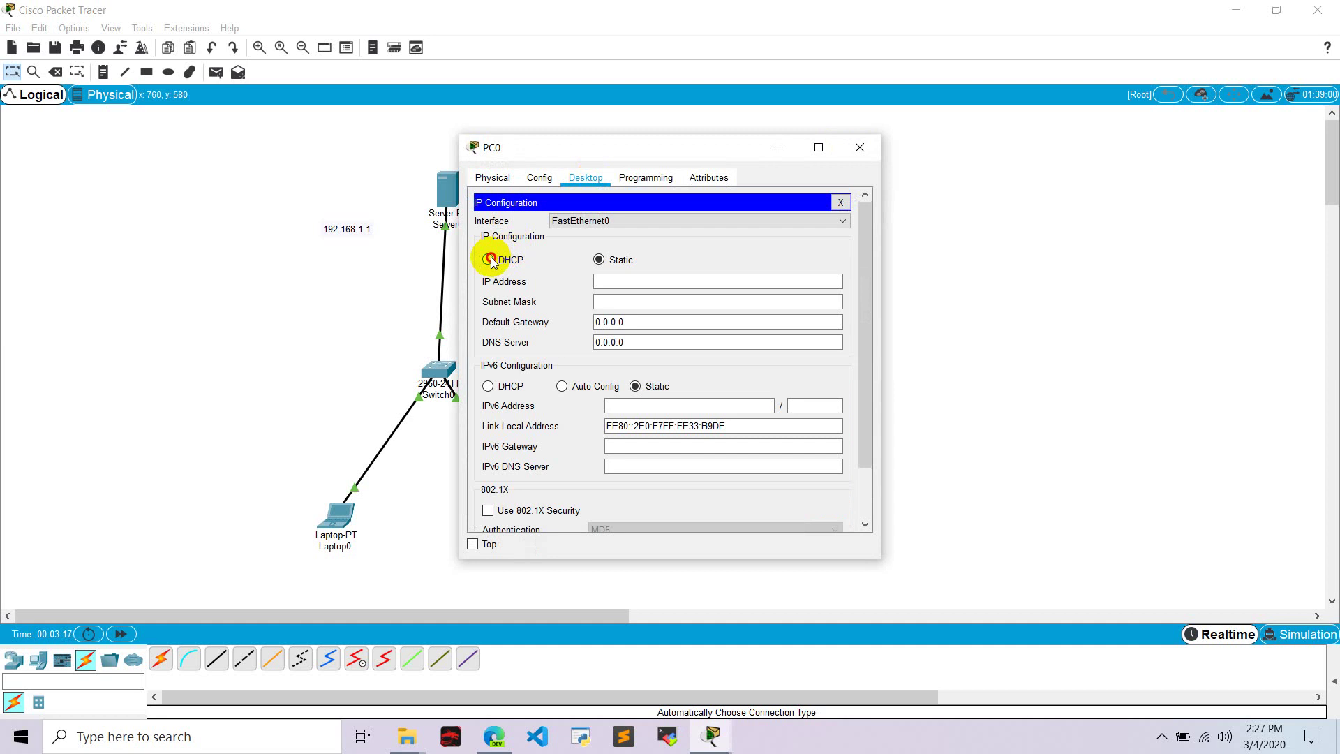
click(489, 260)
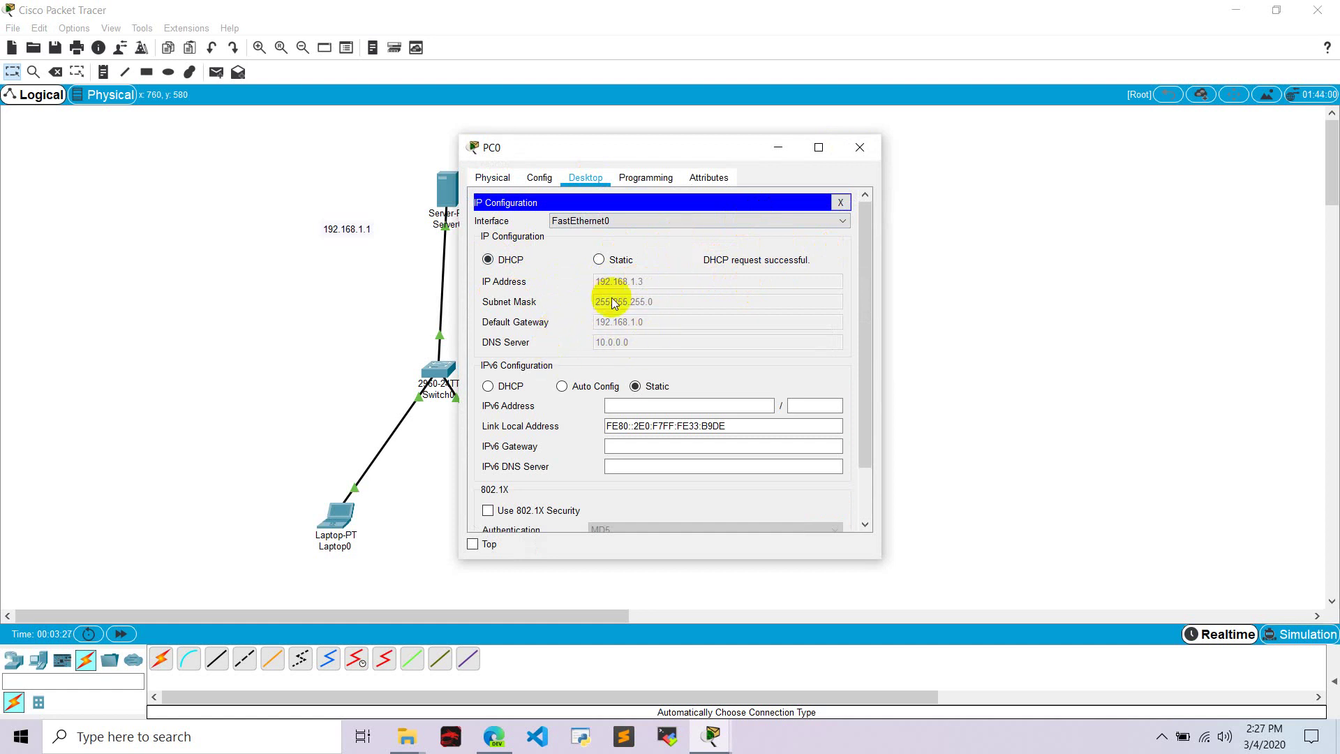
click(859, 148)
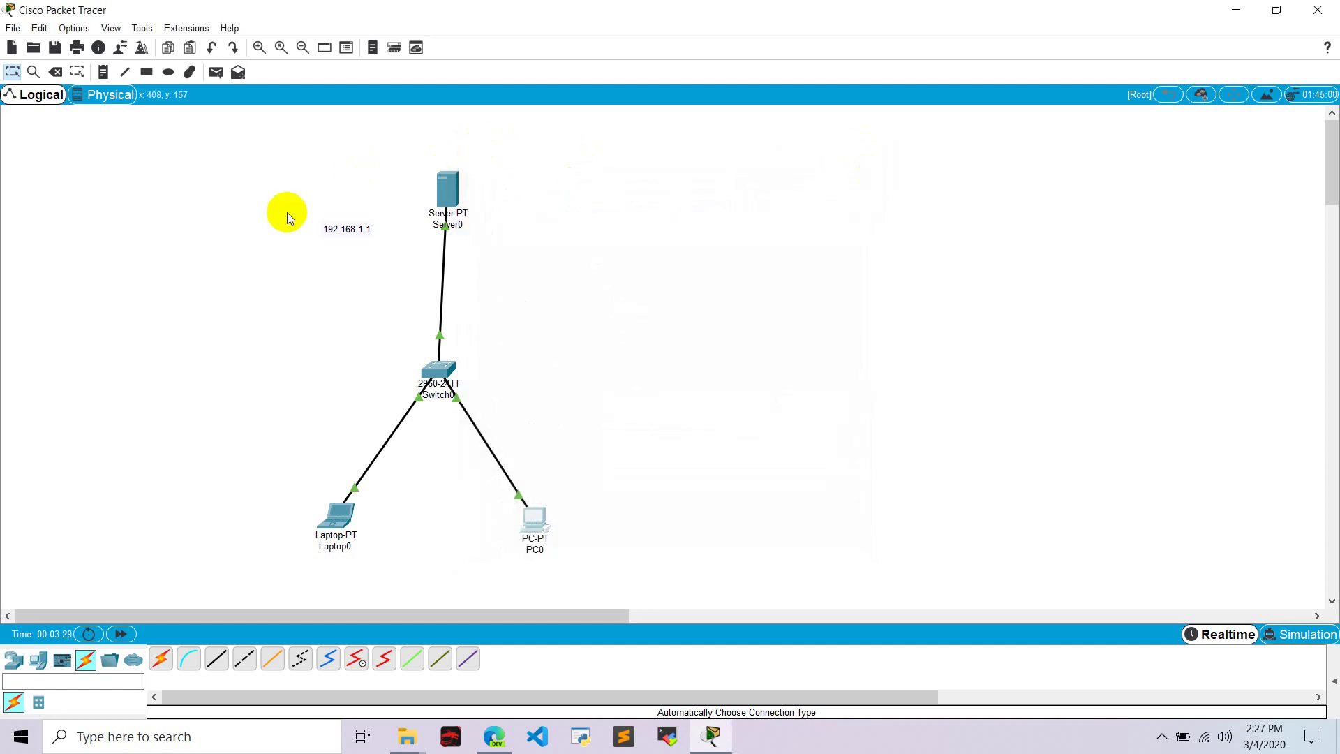